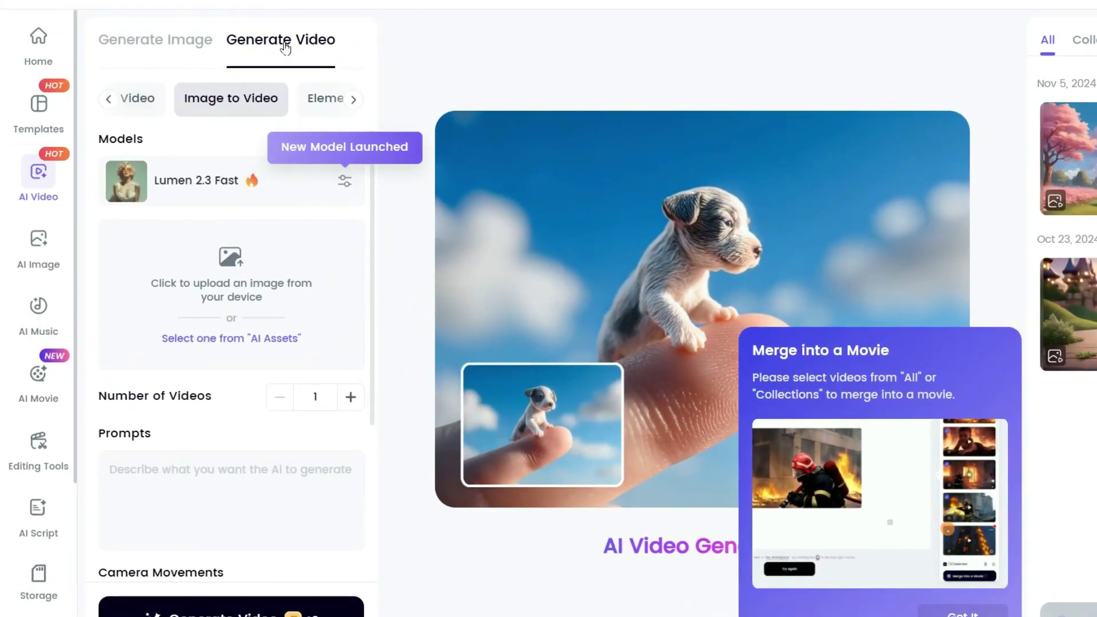
# Browse the generation modes, including Element Combination, then settle on Text to Video.
pyautogui.click(109, 100)
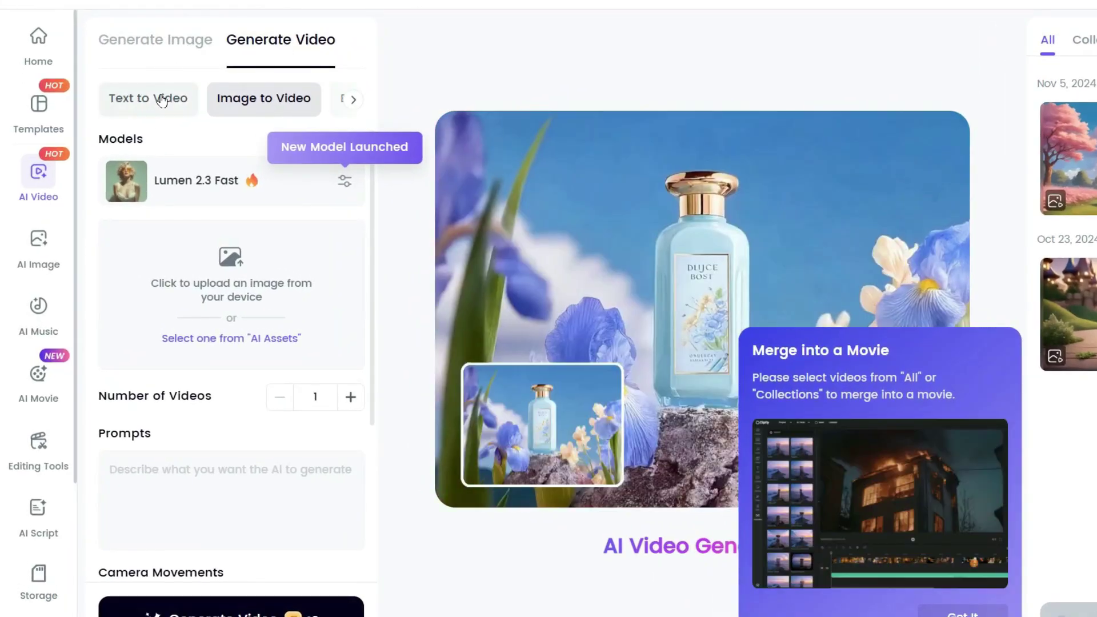
pyautogui.click(127, 103)
pyautogui.click(270, 100)
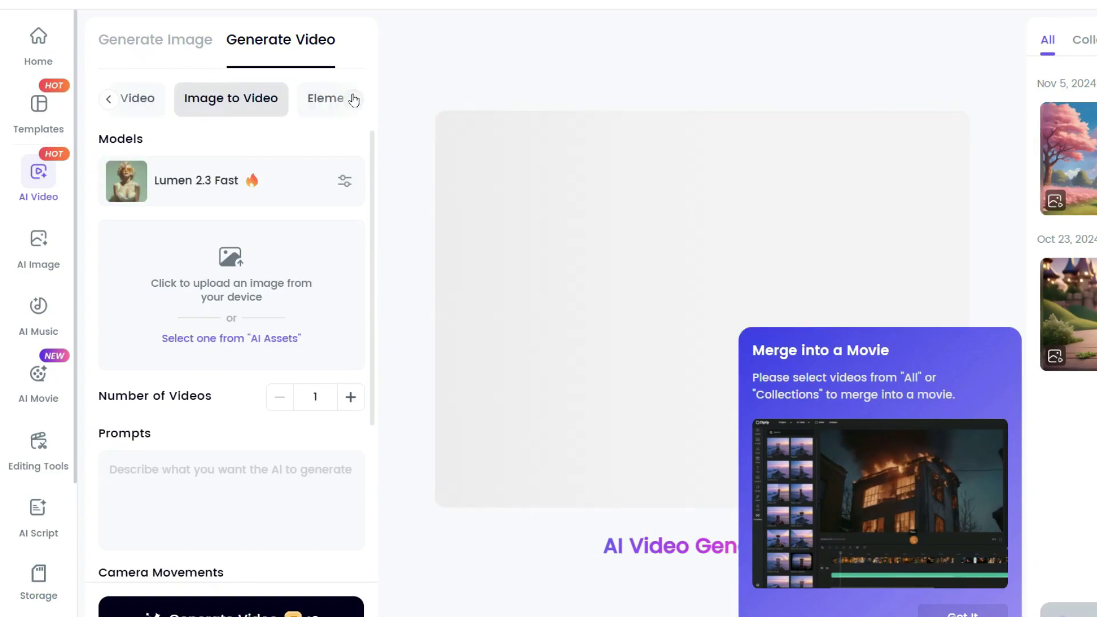
pyautogui.click(353, 98)
pyautogui.click(276, 100)
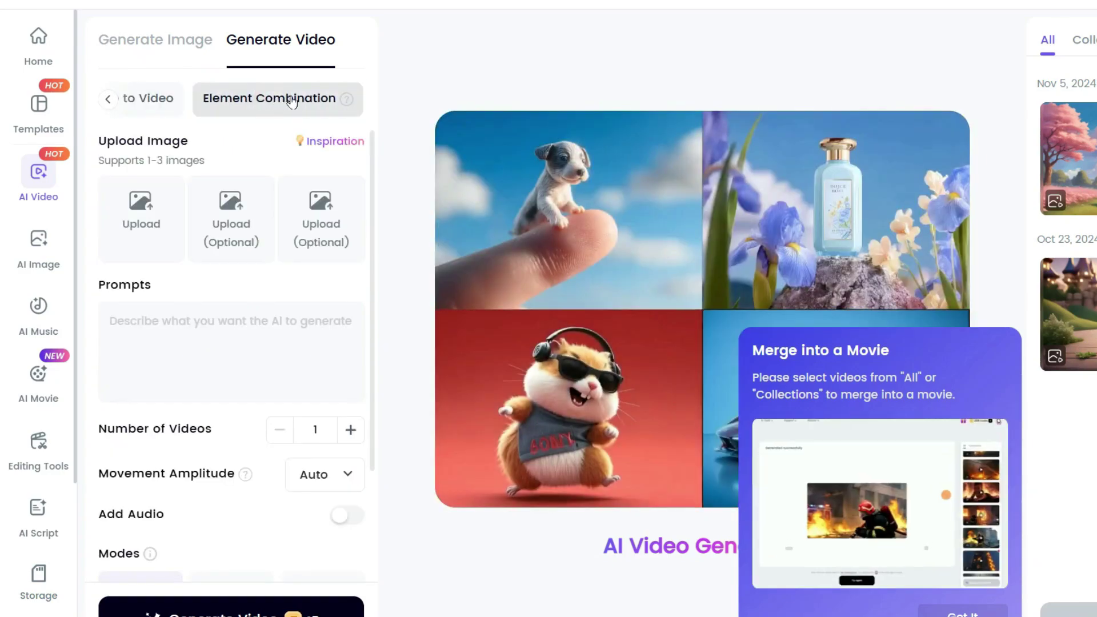
pyautogui.click(107, 99)
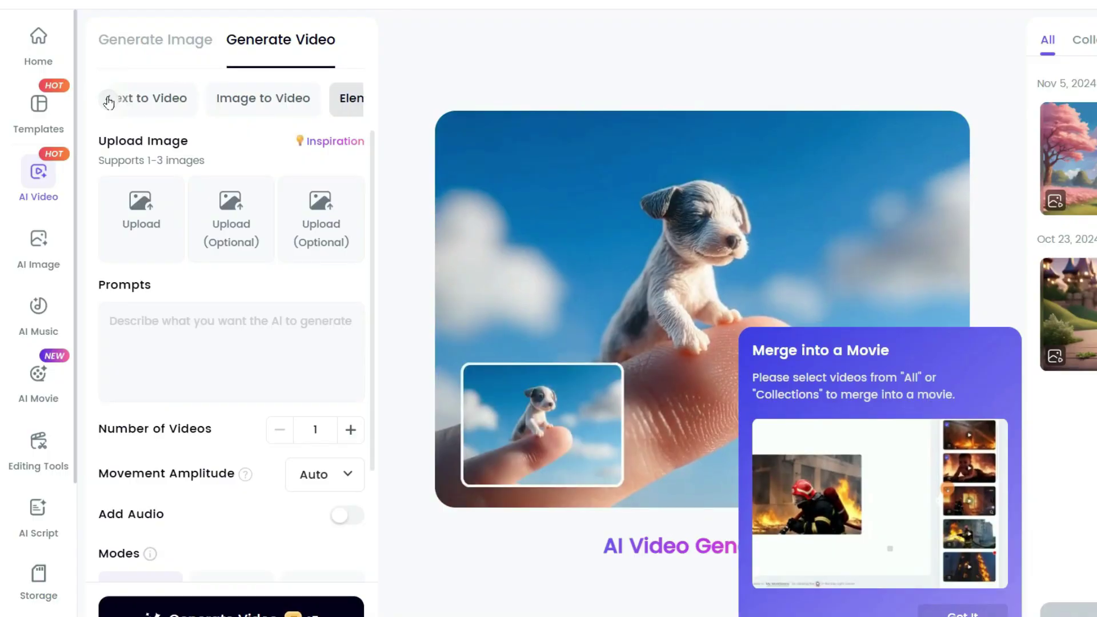
pyautogui.click(110, 98)
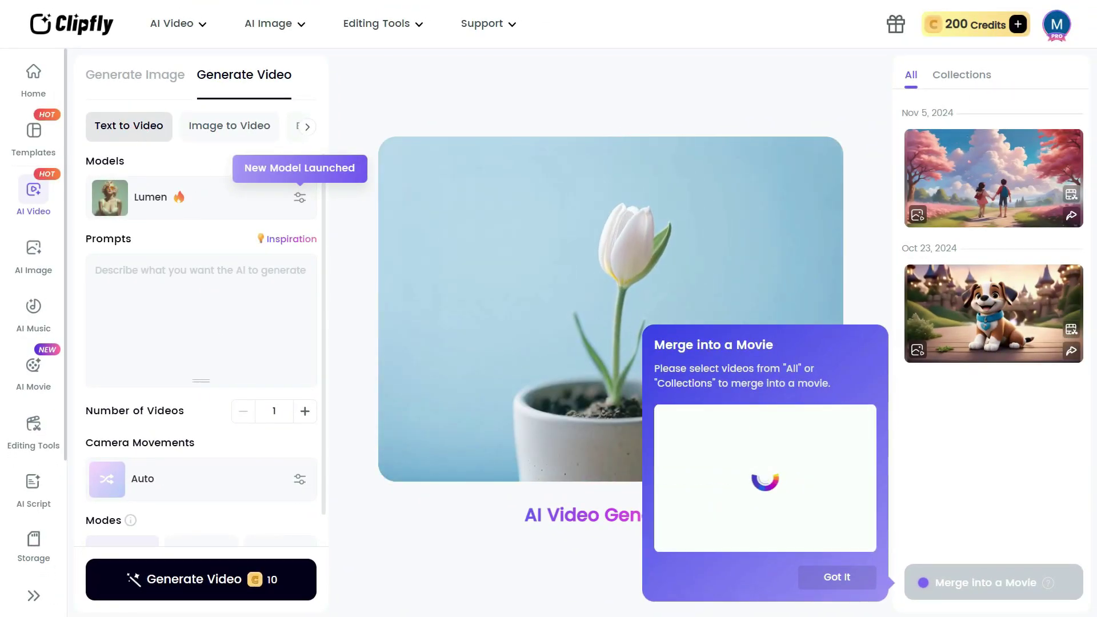
pyautogui.click(300, 199)
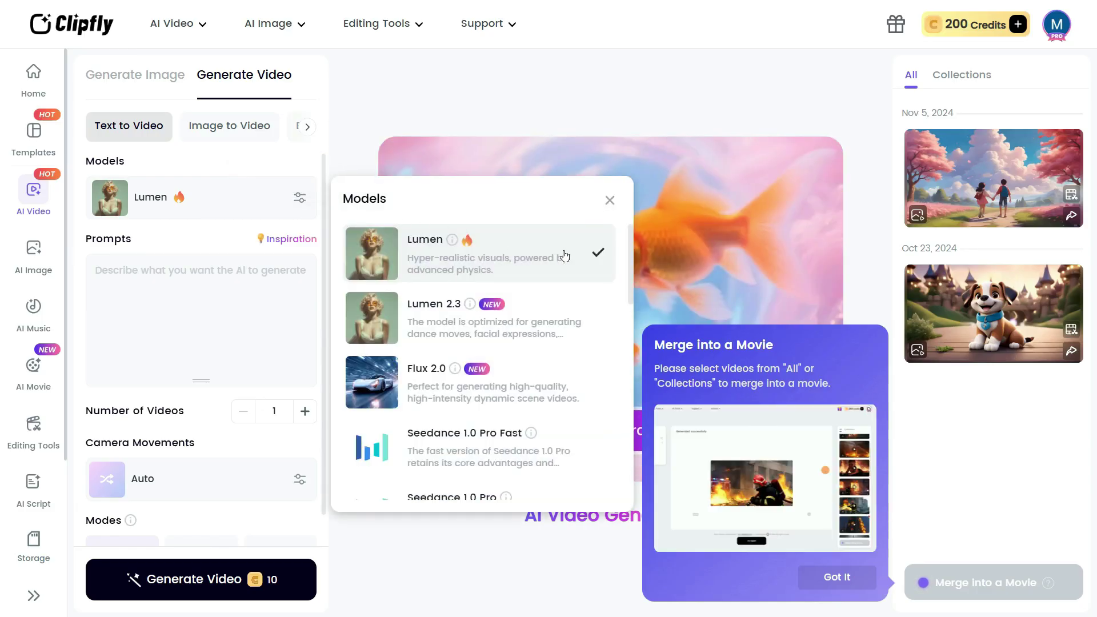
pyautogui.scroll(-2, 553, 289)
pyautogui.scroll(2, 556, 296)
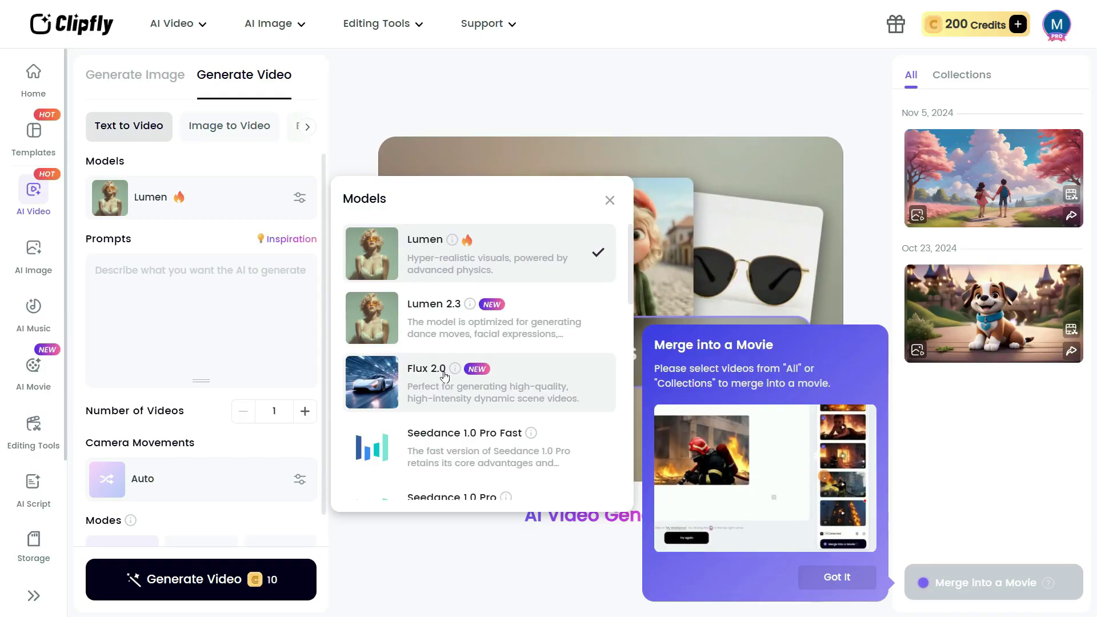
pyautogui.scroll(-3, 451, 429)
pyautogui.scroll(-3, 451, 423)
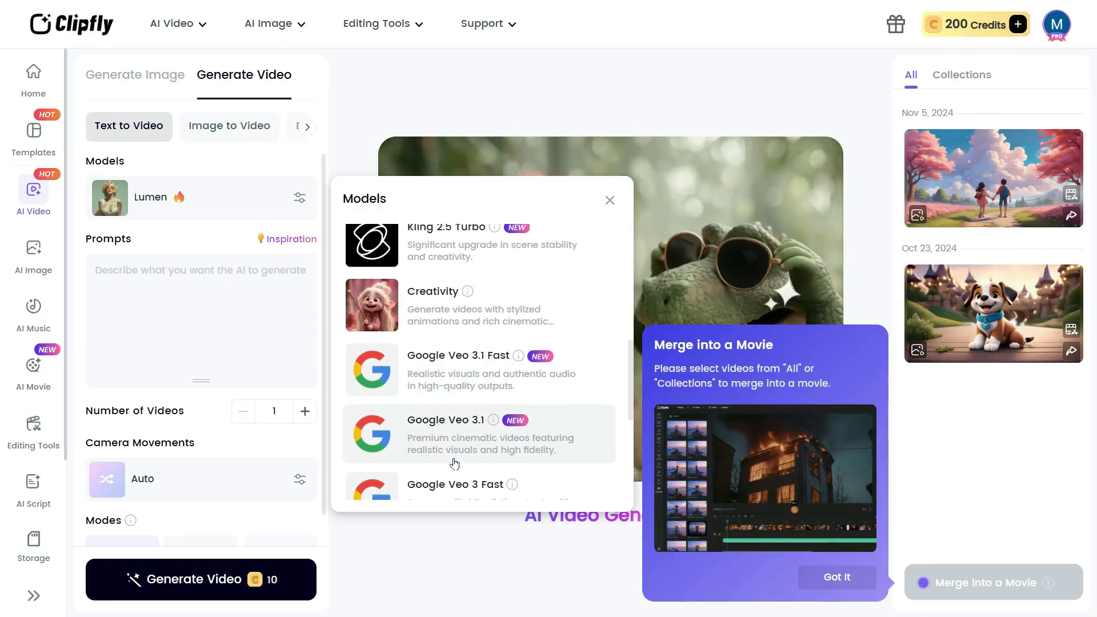
pyautogui.scroll(-2, 454, 463)
pyautogui.scroll(-3, 456, 469)
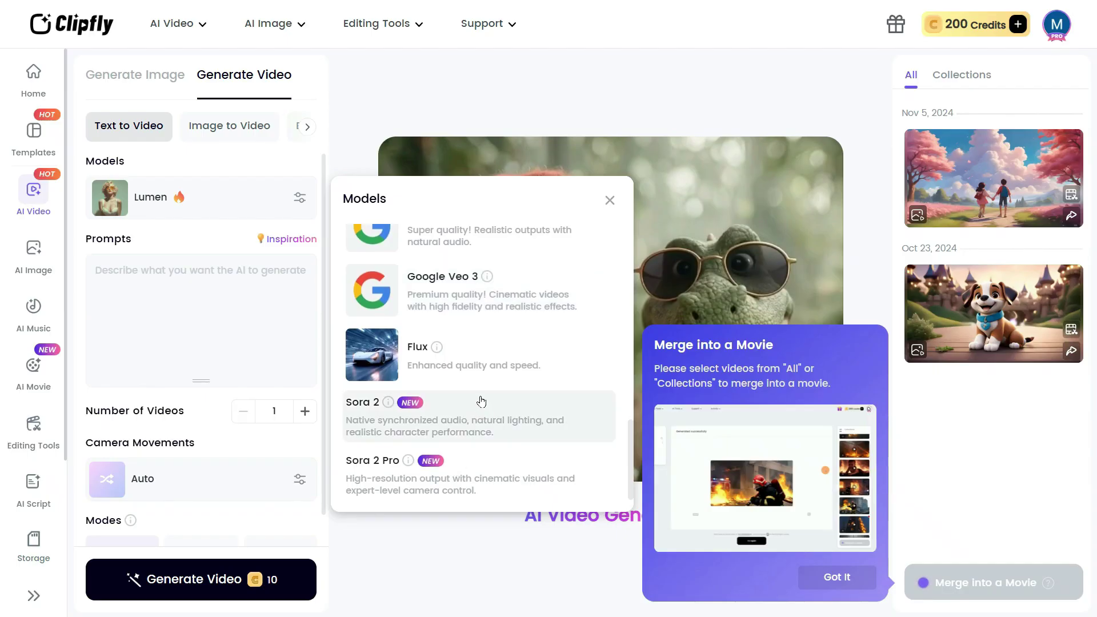
pyautogui.scroll(8, 464, 476)
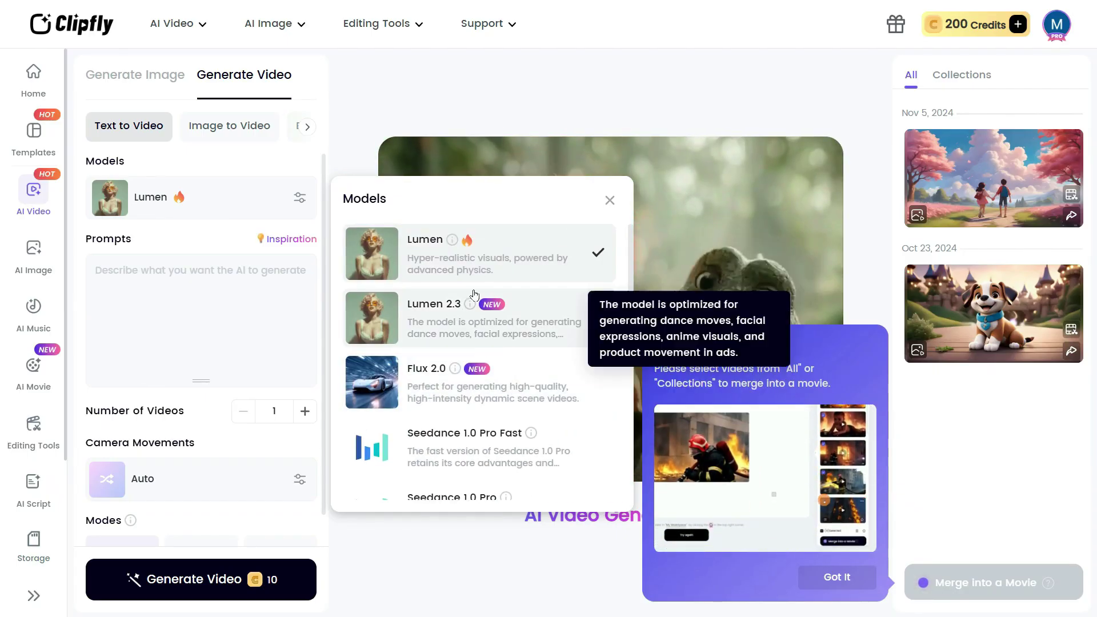
pyautogui.click(439, 252)
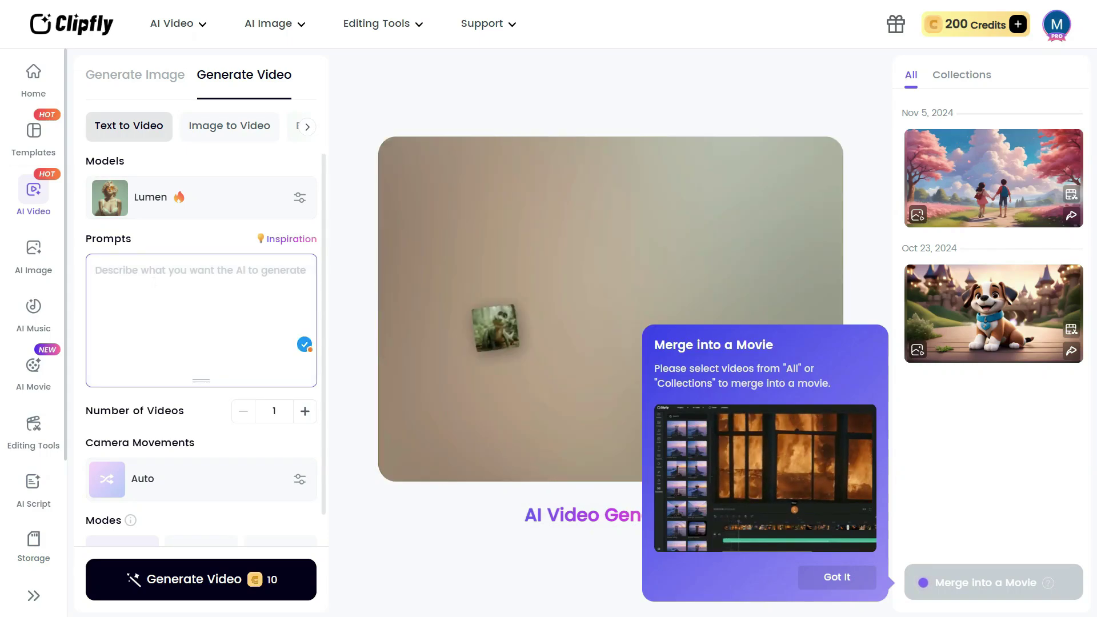
# Paste the Paris prompt naming the Eiffel Tower, the Louvre and the Seine River.
pyautogui.write('Generate a video showcasing the tourist attractions of Paris, France, including the Eiffel Tower, the Louvre, and the Seine River.')
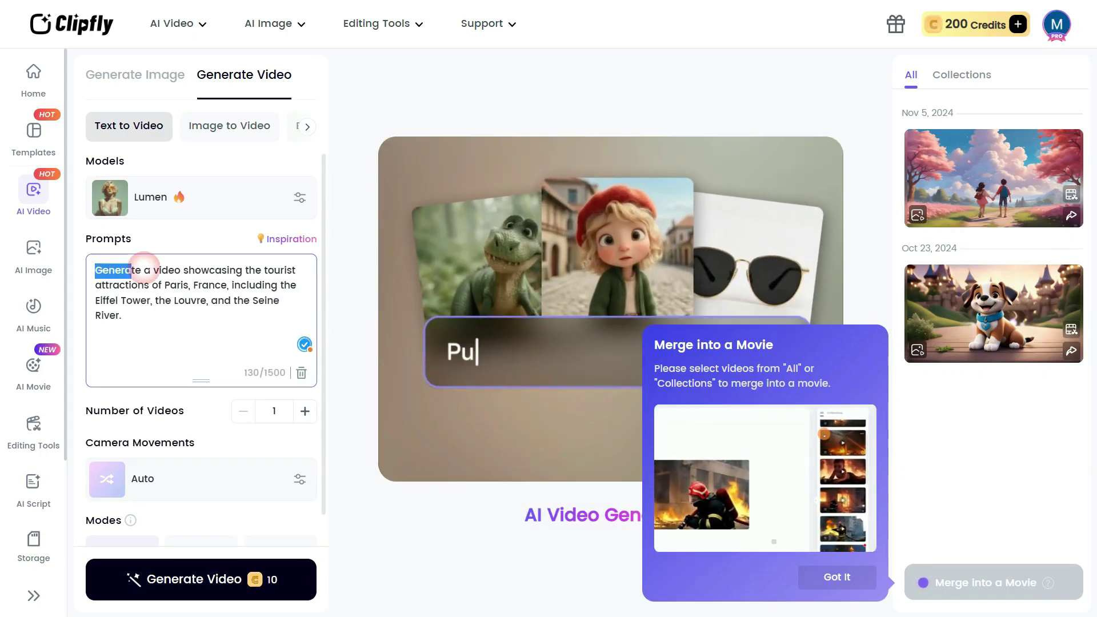
pyautogui.moveTo(251, 264); pyautogui.dragTo(168, 286)
pyautogui.moveTo(280, 285); pyautogui.dragTo(214, 349)
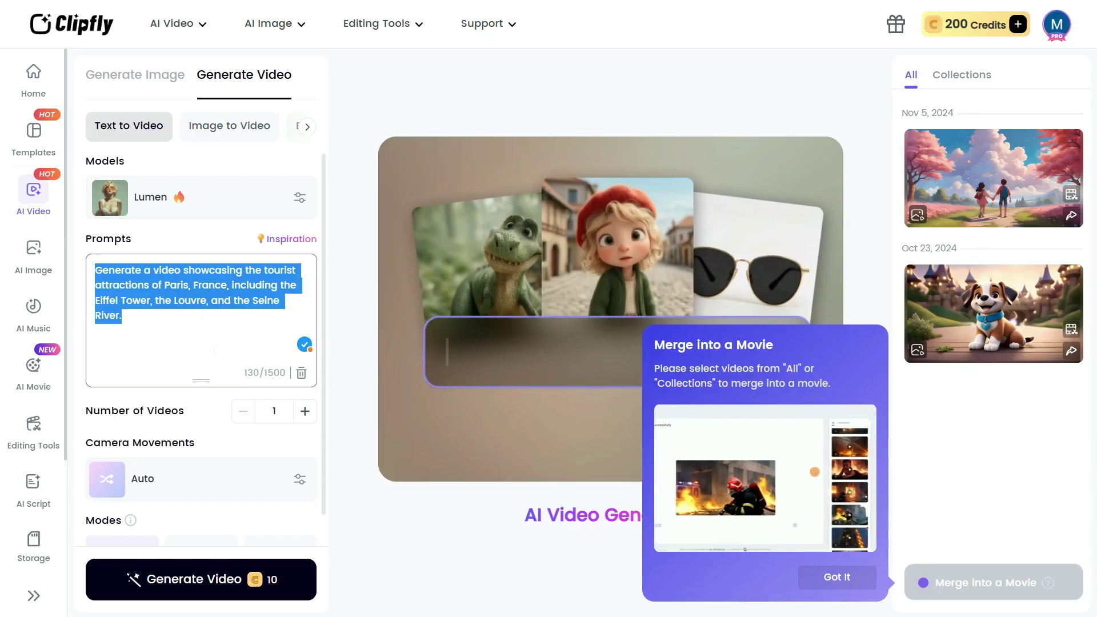
pyautogui.scroll(-1, 215, 350)
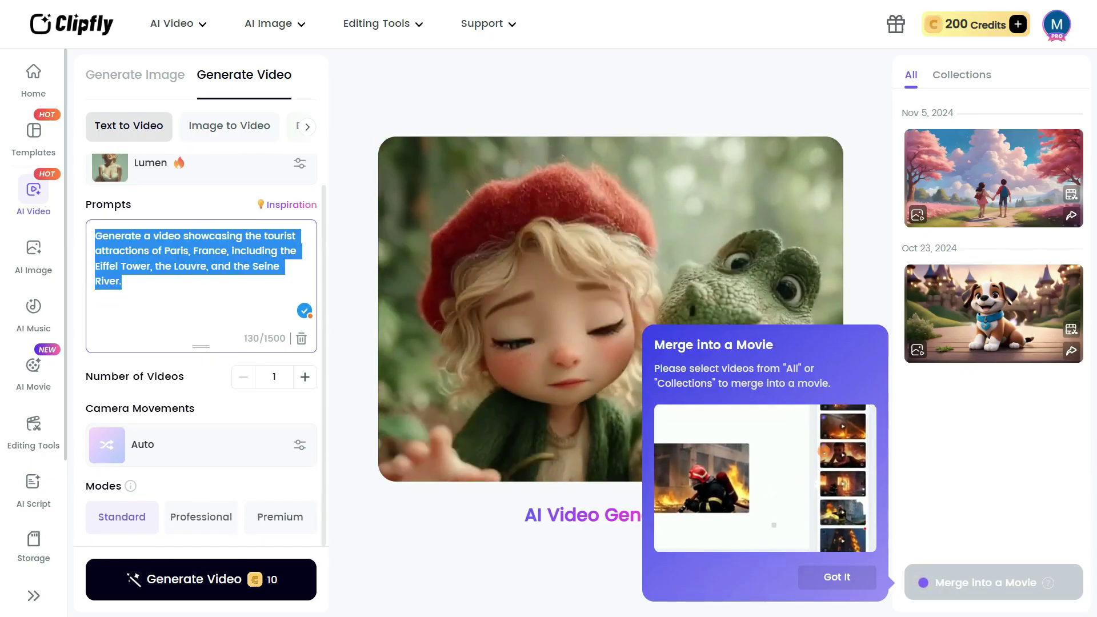
# Raise the number of videos to 4, return it to 1, and show camera movements.
pyautogui.click(304, 376)
pyautogui.click(305, 377)
pyautogui.click(305, 377)
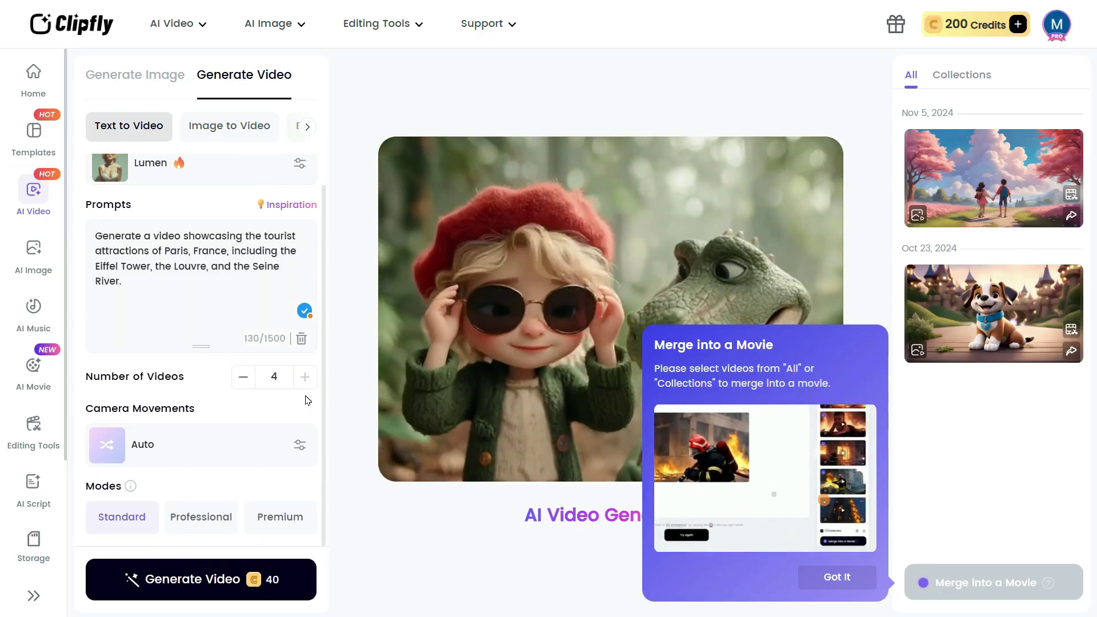
pyautogui.click(243, 377)
pyautogui.click(243, 376)
pyautogui.click(242, 376)
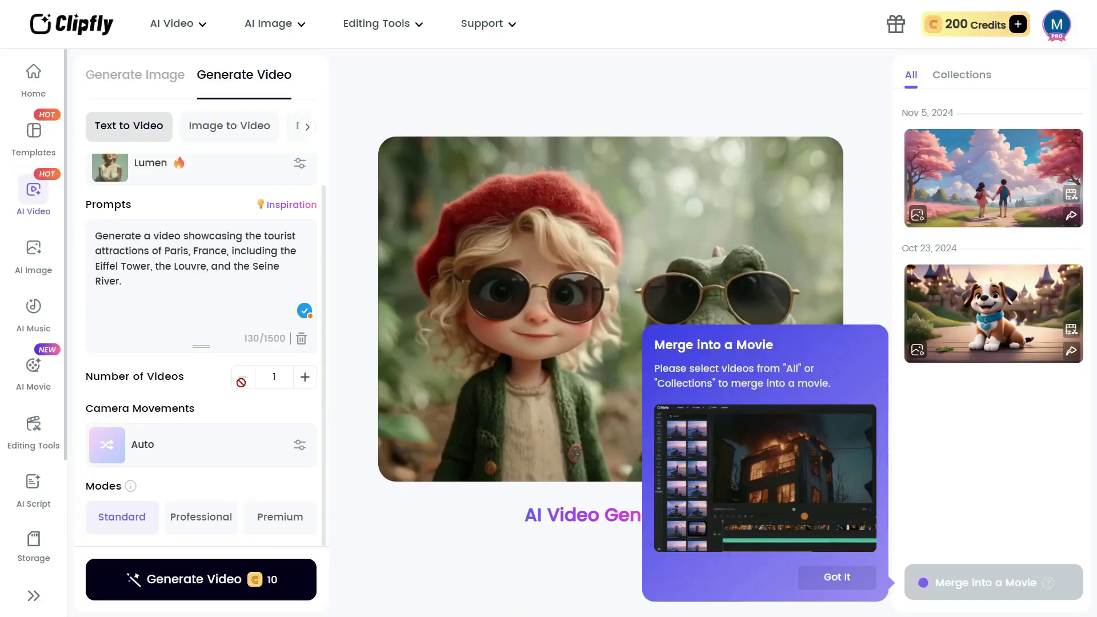
pyautogui.click(297, 446)
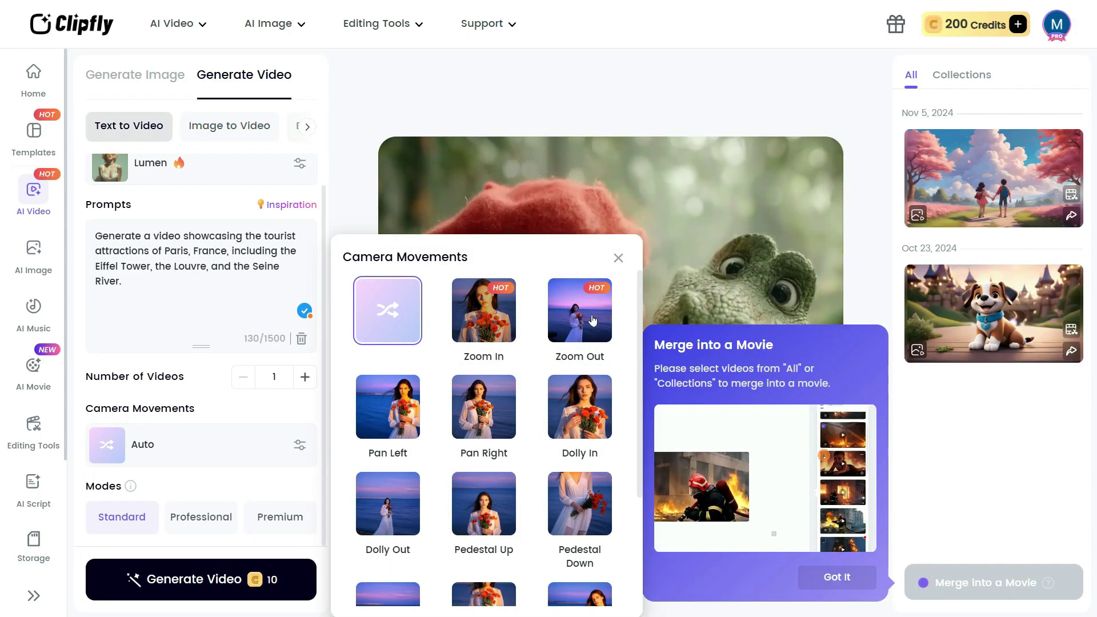
# Keep Auto camera movement and dismiss the Merge into a Movie guide.
pyautogui.scroll(-3, 577, 486)
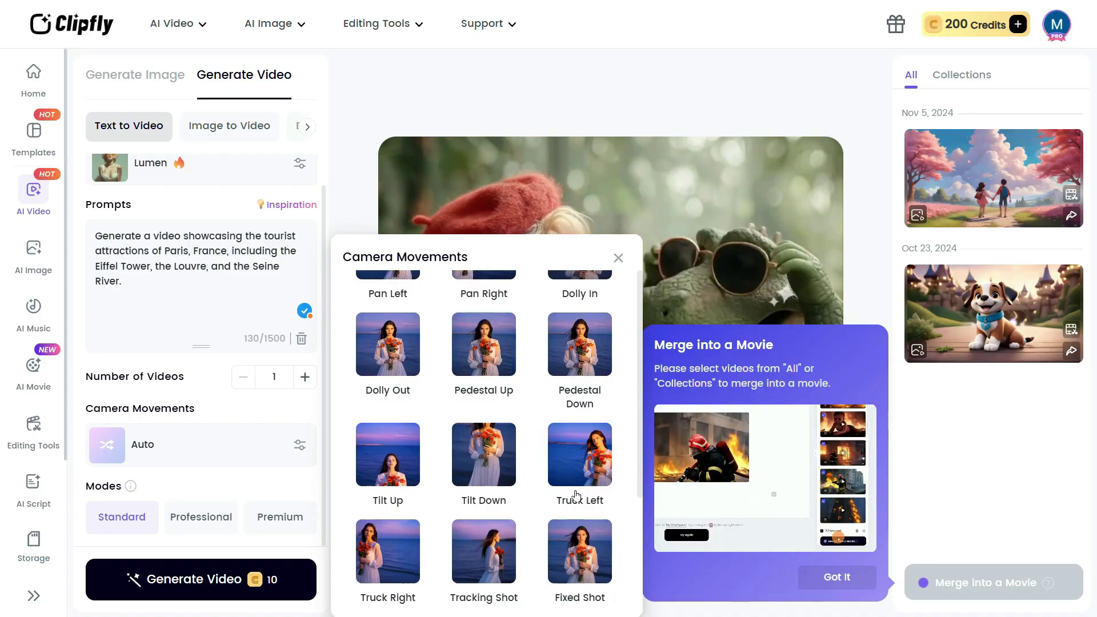
pyautogui.scroll(3, 576, 495)
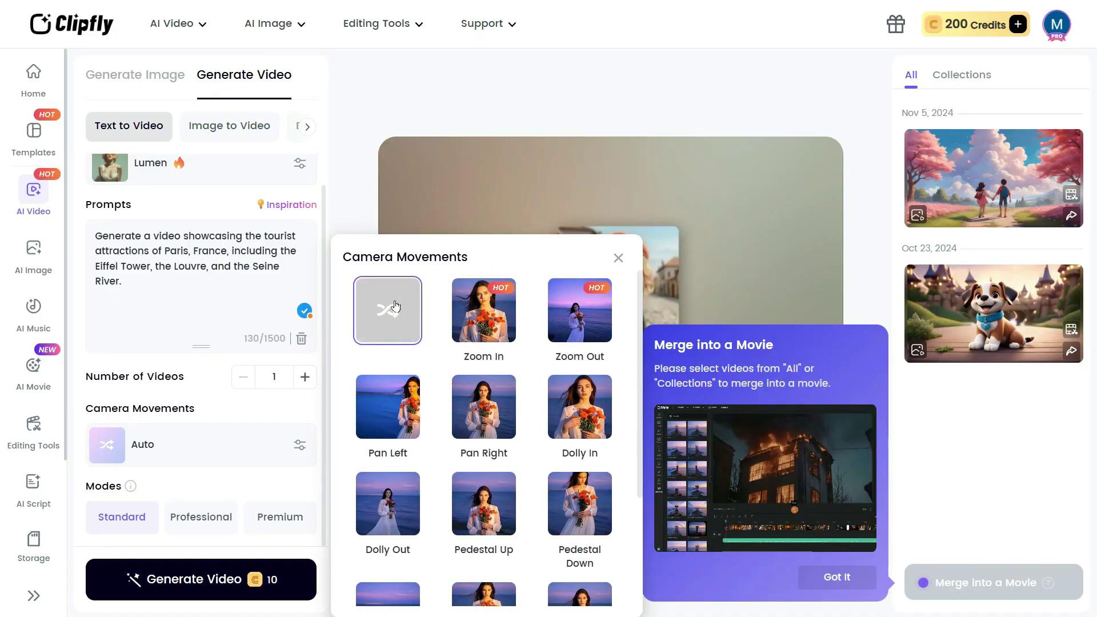
pyautogui.click(395, 307)
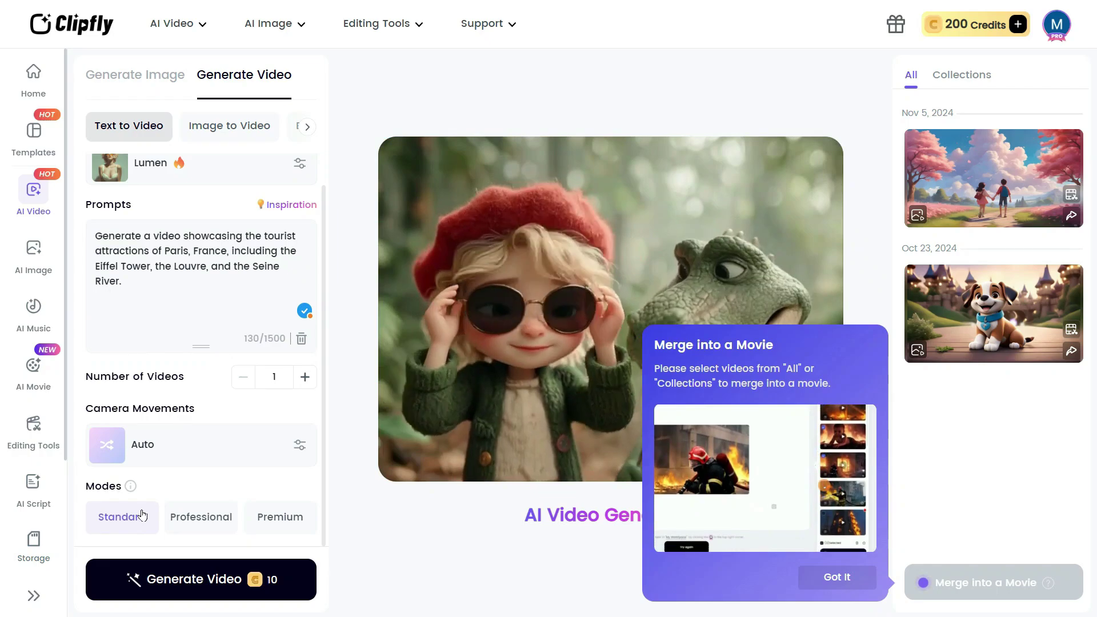
pyautogui.click(140, 517)
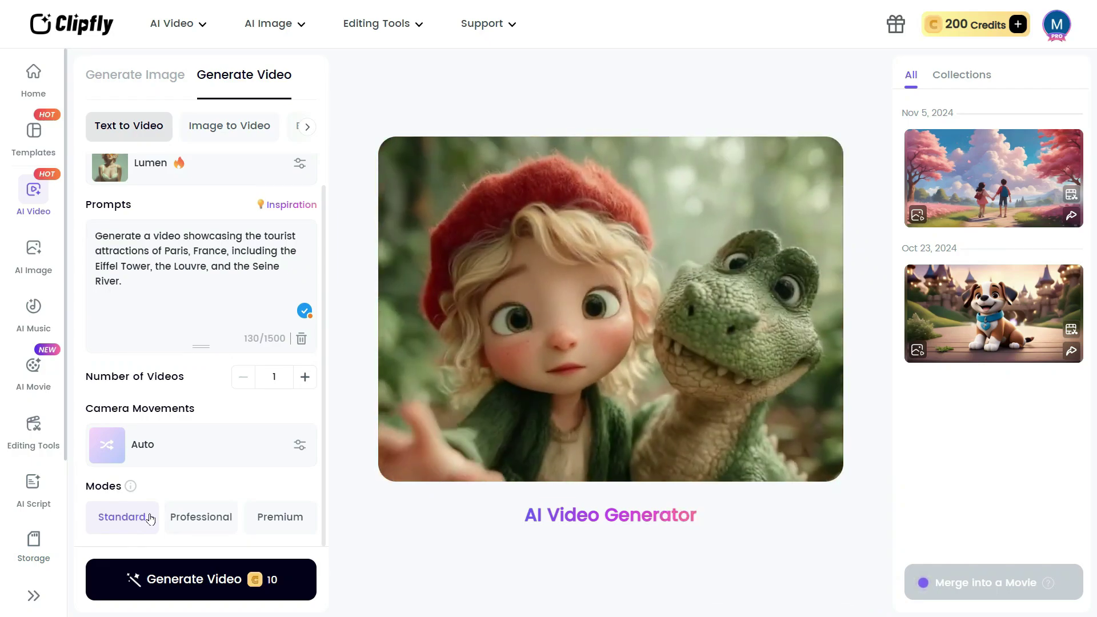
# Set the generation mode to Professional (20 credits) after trying Premium.
pyautogui.click(201, 517)
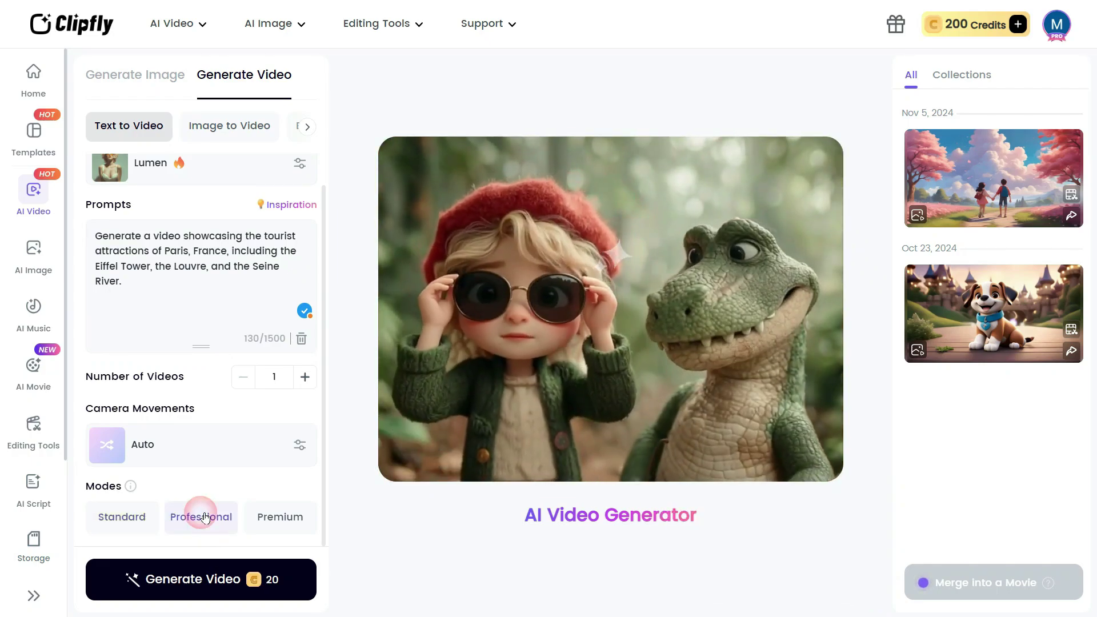
pyautogui.click(275, 516)
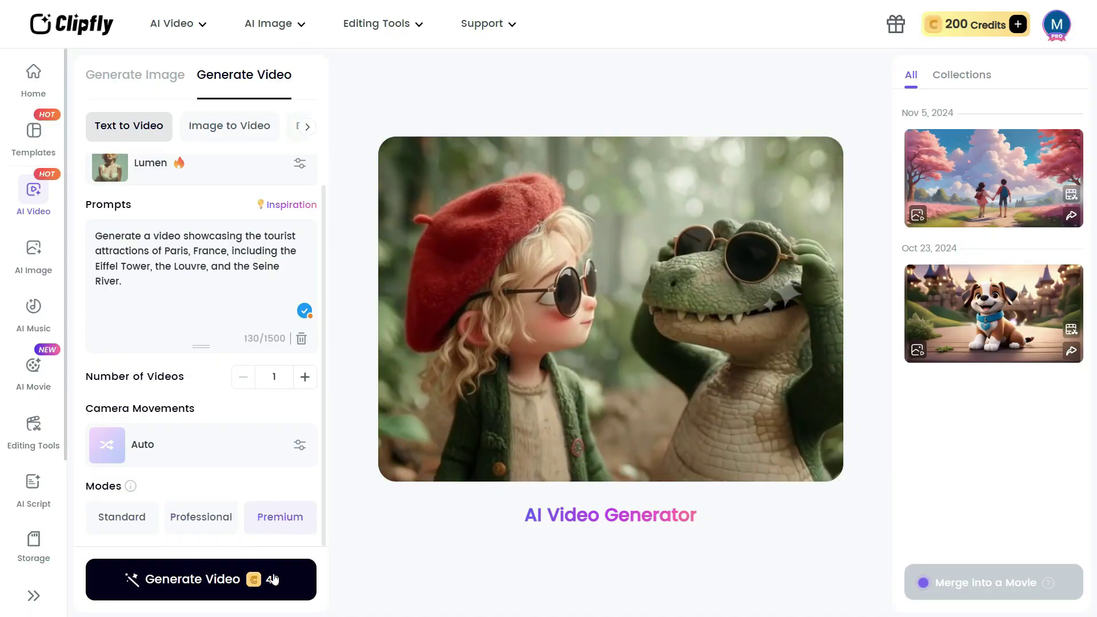
pyautogui.click(206, 516)
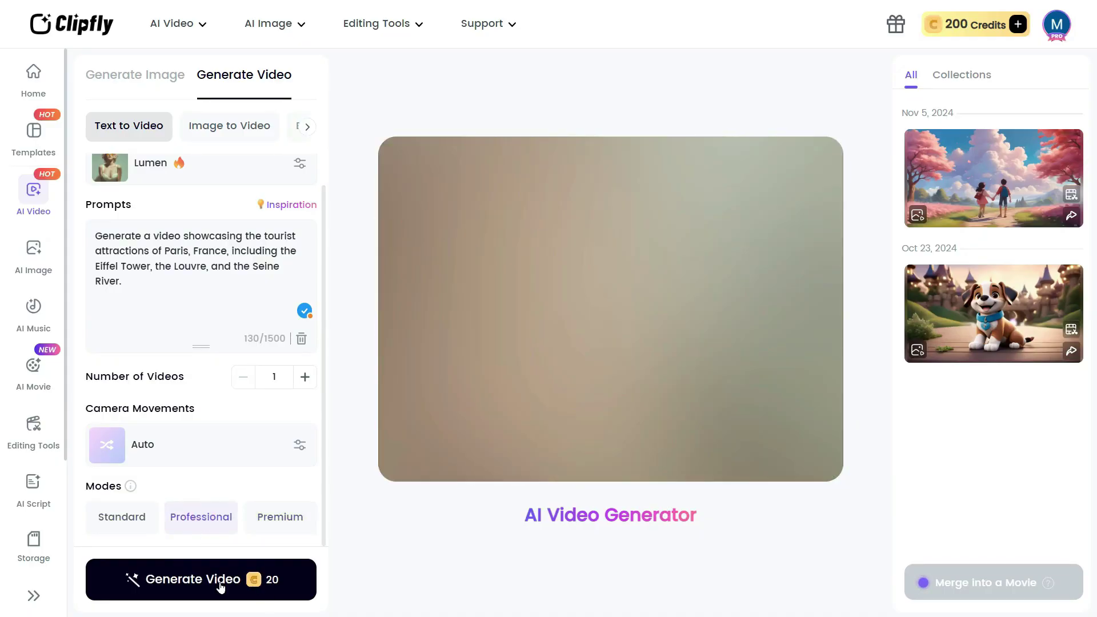
# Generate the 6-second Eiffel Tower video, then choose the Wan 2.5 model at 40 credits.
pyautogui.click(210, 579)
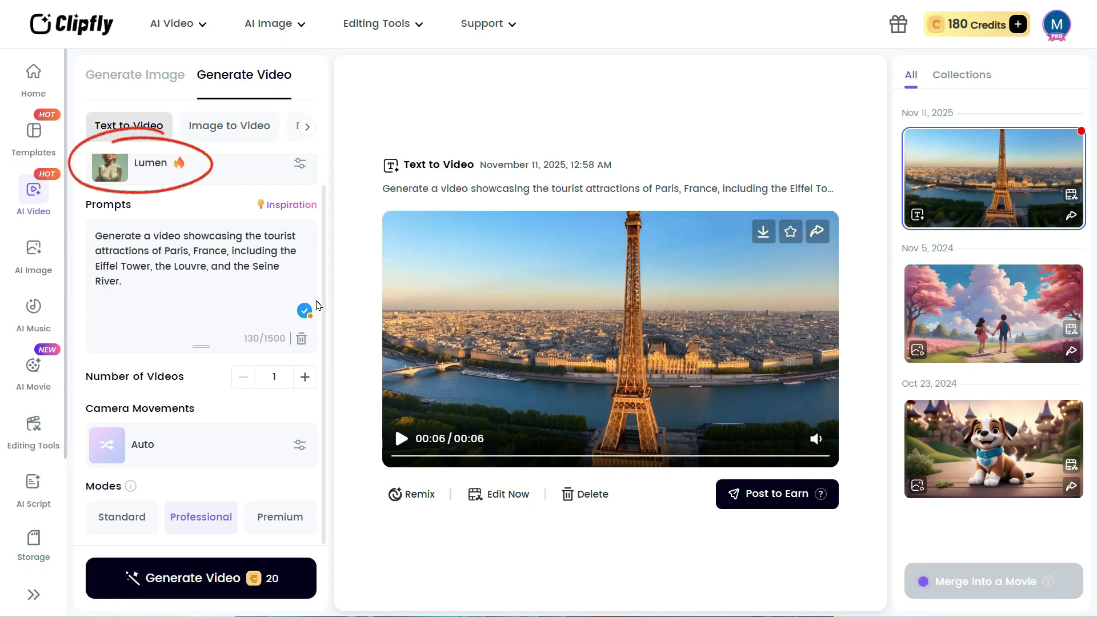
pyautogui.click(300, 164)
pyautogui.scroll(-5, 498, 263)
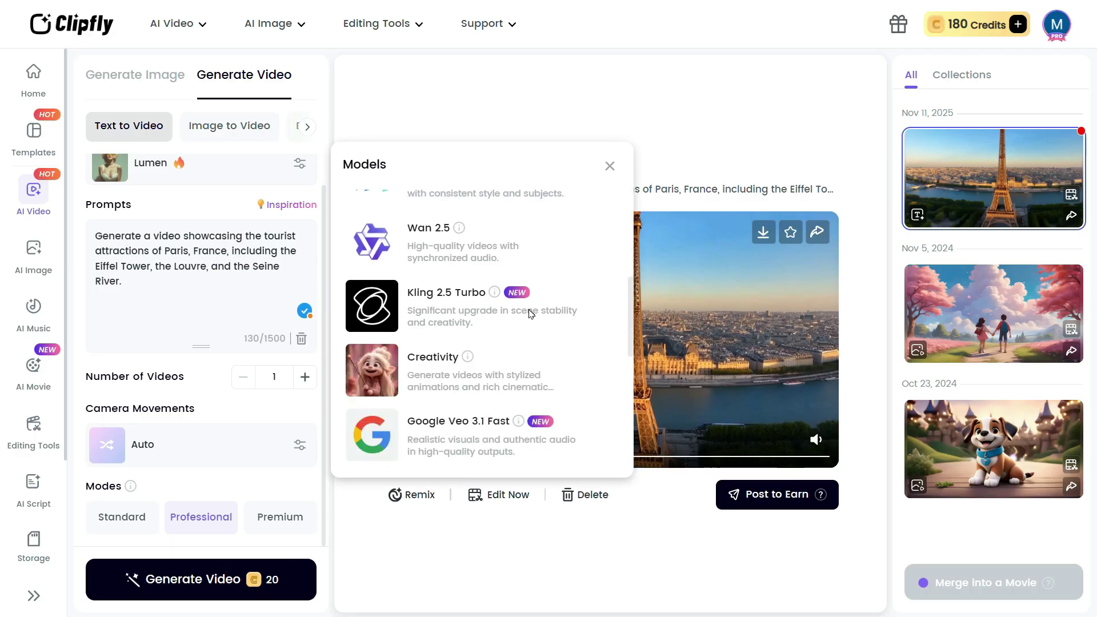
pyautogui.click(439, 235)
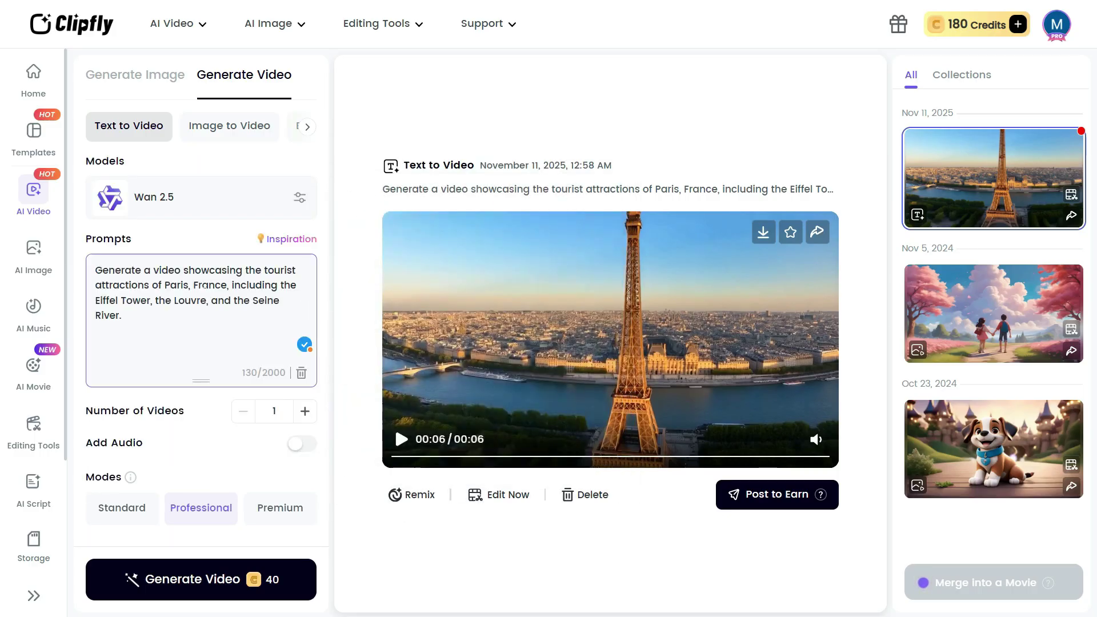
pyautogui.moveTo(119, 318); pyautogui.dragTo(82, 272)
# Swap the Paris prompt for the winter cabin one with crackling fire, falling snow and hot chocolate.
pyautogui.press('BackSpace')
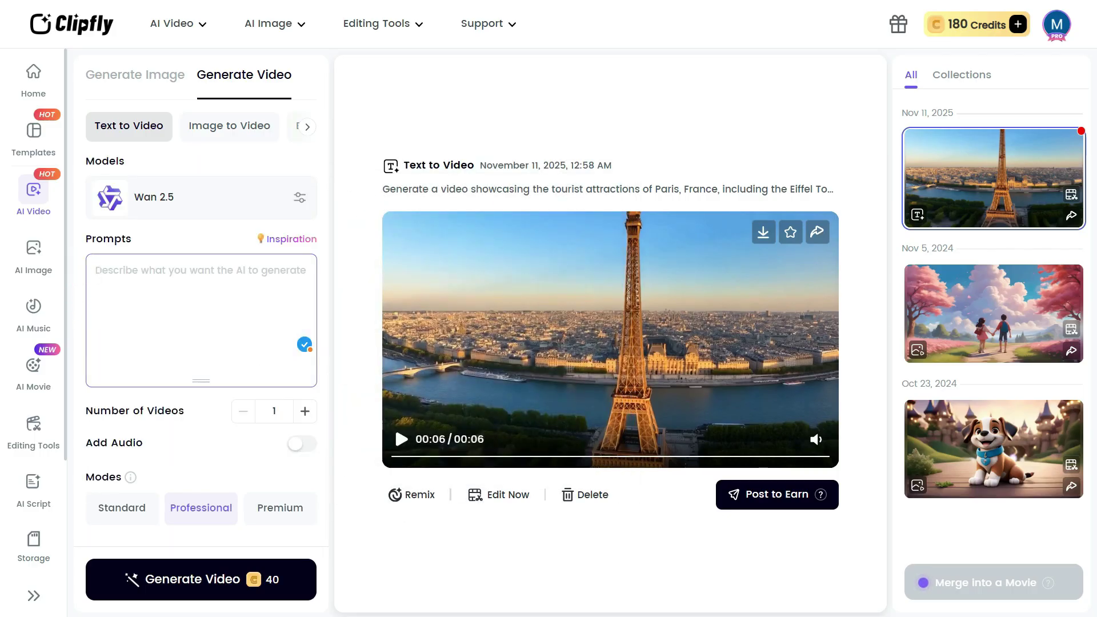
pyautogui.write('A cozy winter cabin in the woods, with a warm fire crackling, snow falling outside the window, and a steaming cup of hot chocolate on the table.')
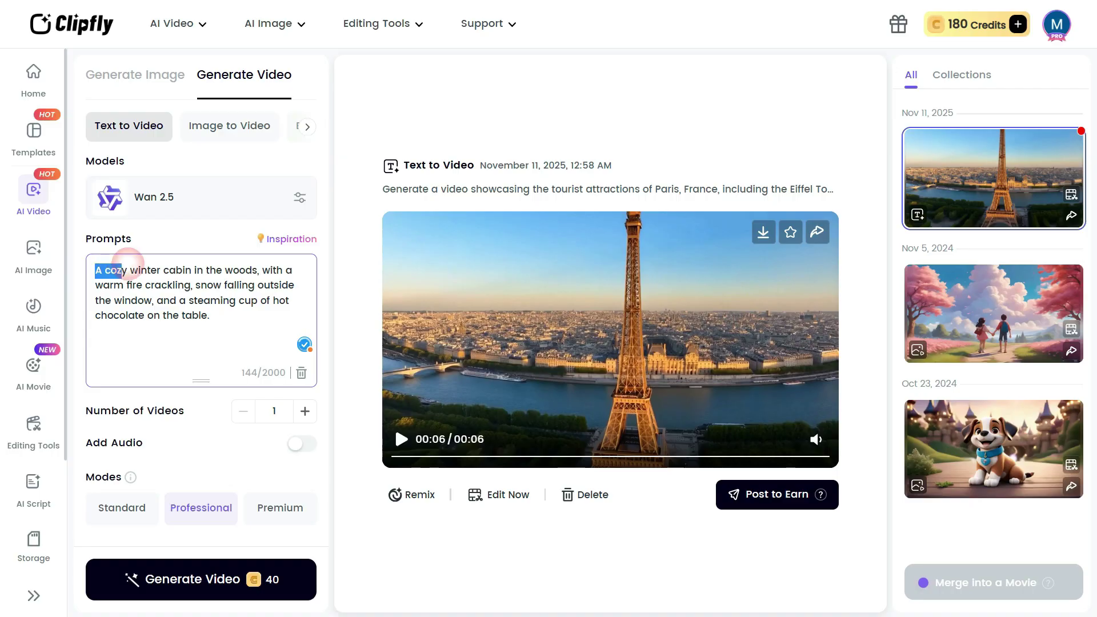
pyautogui.moveTo(296, 267); pyautogui.dragTo(129, 285)
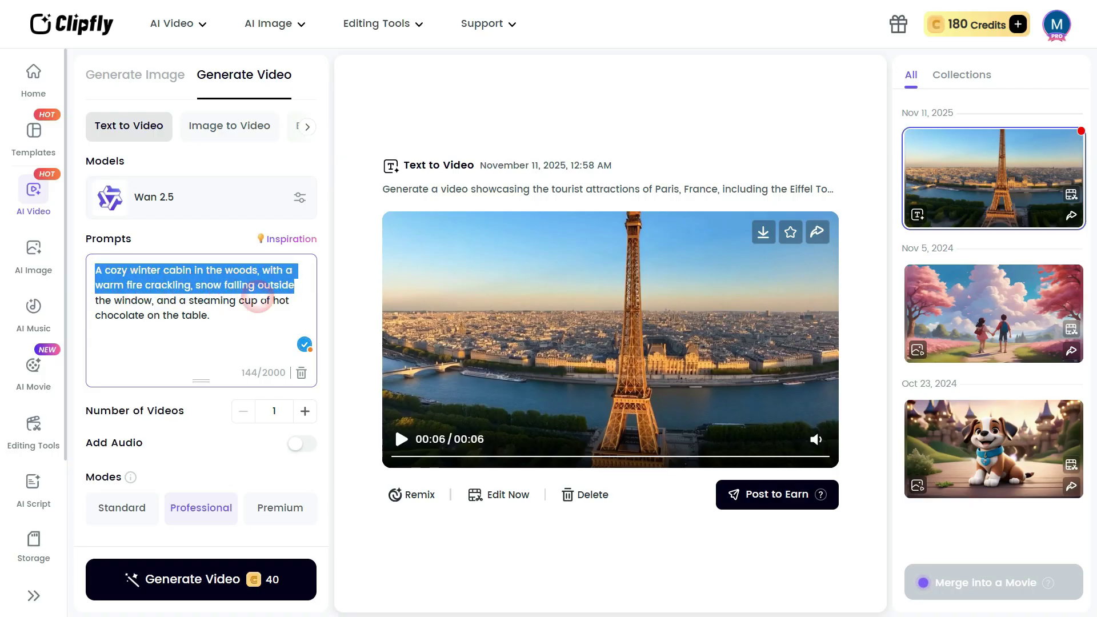
pyautogui.moveTo(279, 286); pyautogui.dragTo(284, 301)
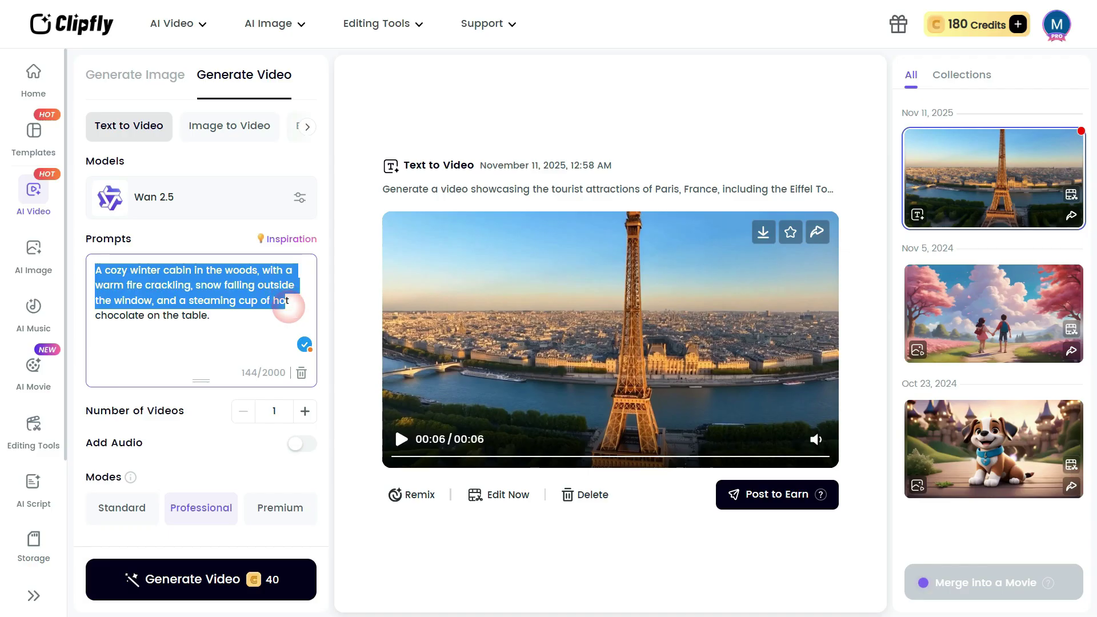
pyautogui.click(261, 330)
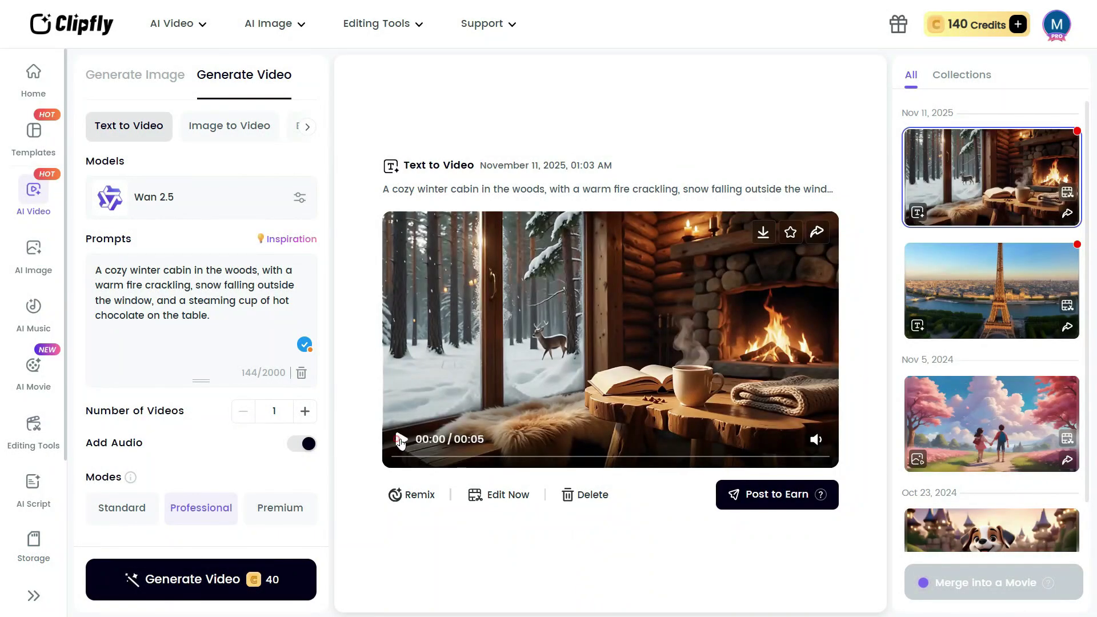
# Play the 5-second winter cabin clip, then switch to the Image to Video form.
pyautogui.click(401, 440)
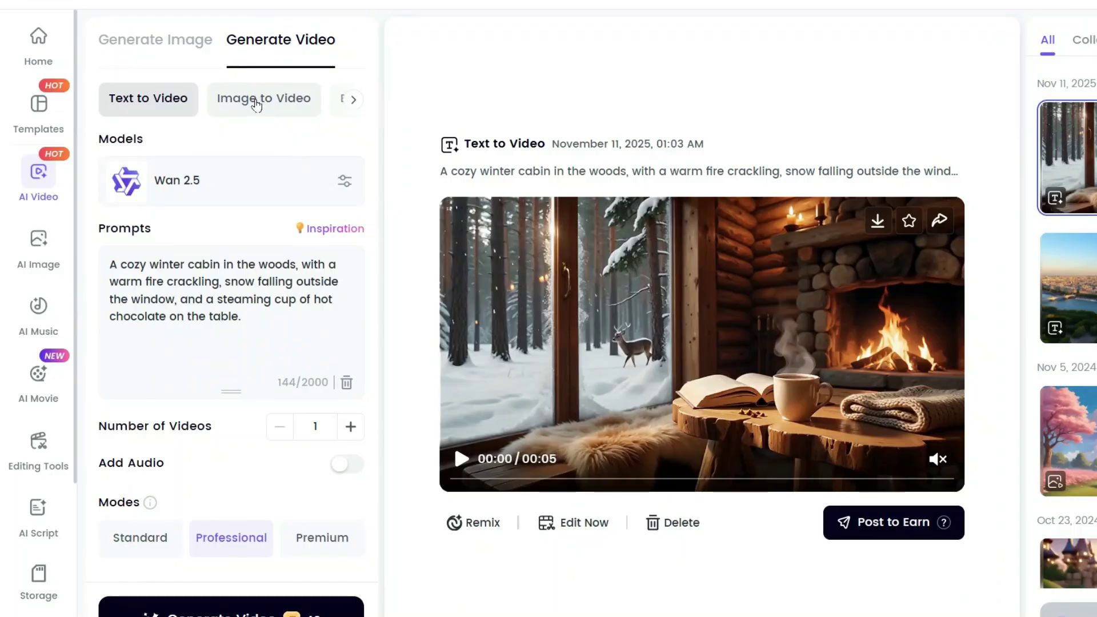
pyautogui.click(258, 100)
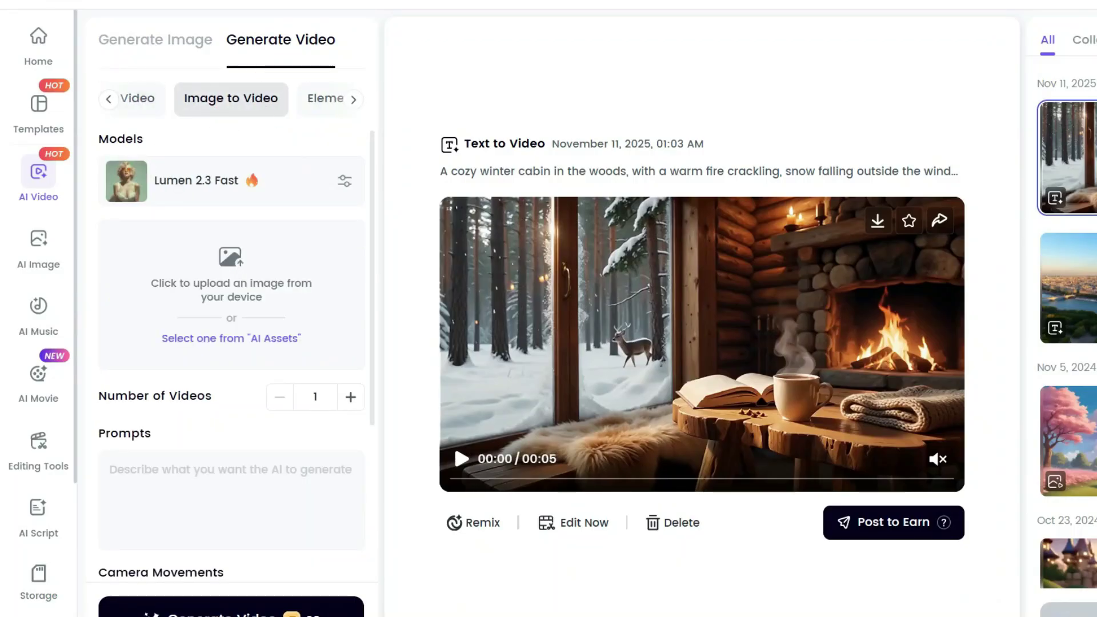
# Keep Lumen 2.3 Fast as the model and bring up the Select Image picker.
pyautogui.click(343, 182)
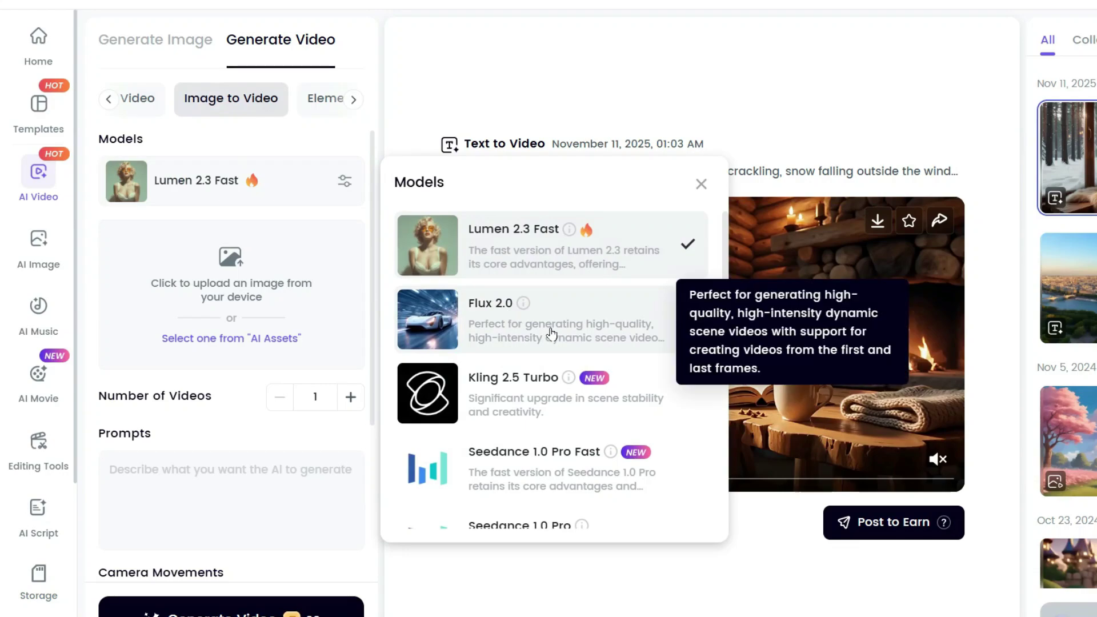
pyautogui.scroll(-6, 568, 329)
pyautogui.scroll(6, 616, 413)
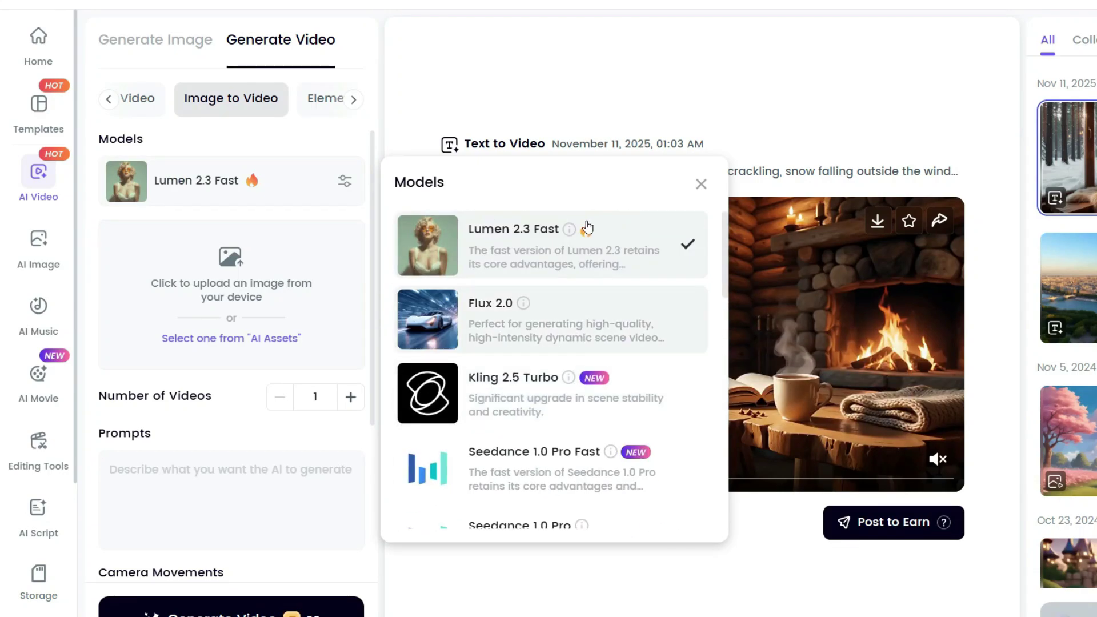
pyautogui.click(534, 243)
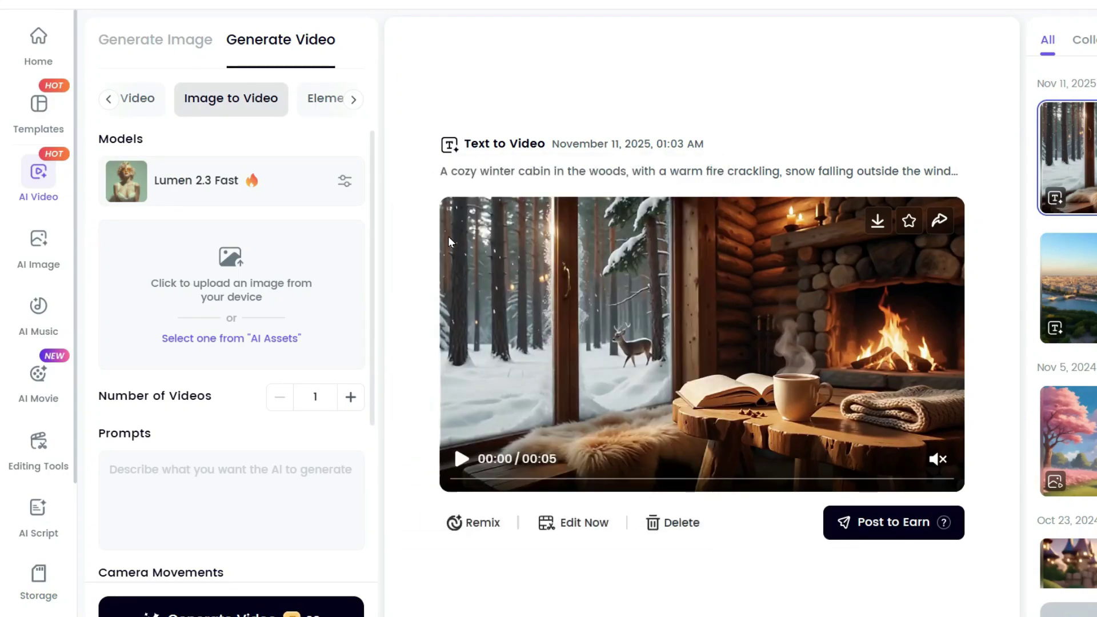
pyautogui.click(244, 268)
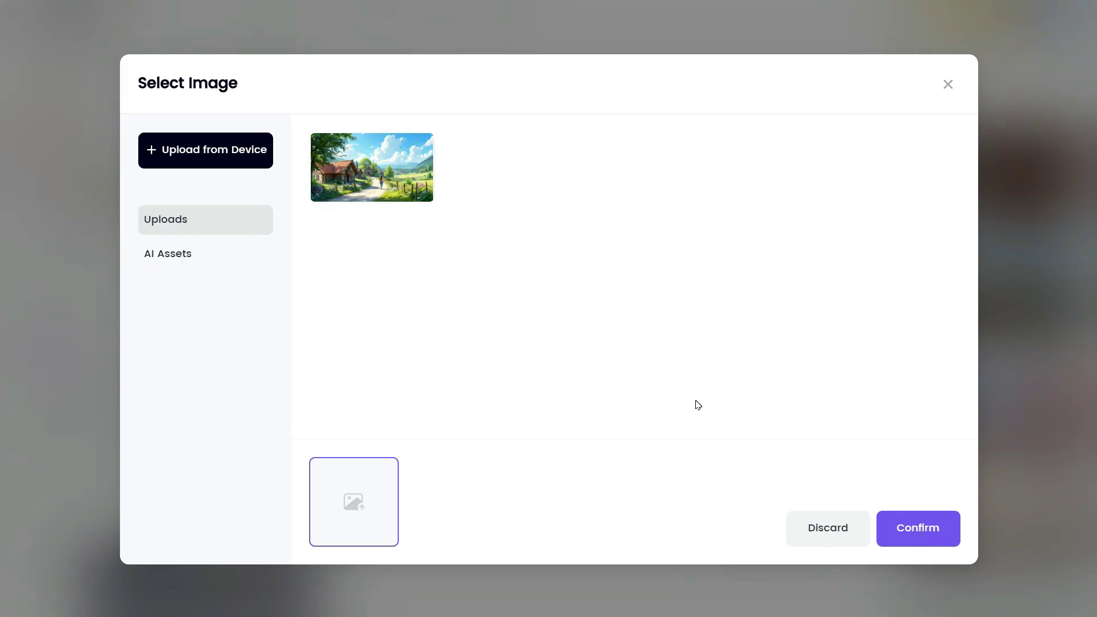
# Use the village cottage picture, set one video, and prompt 'An aerial view of this place should be taken.'.
pyautogui.click(360, 172)
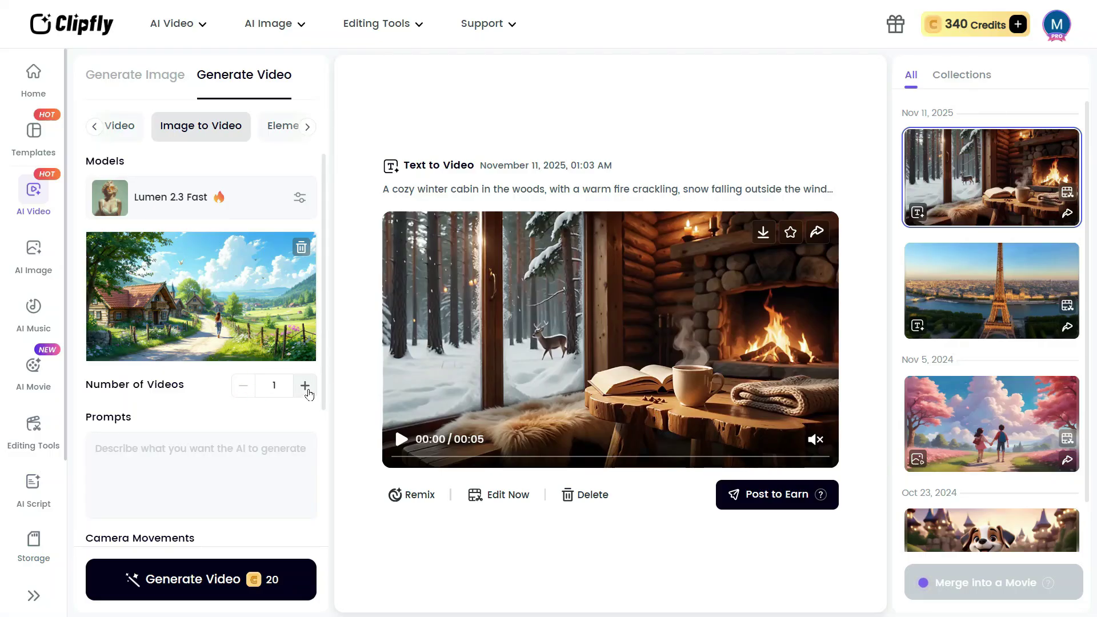
pyautogui.click(244, 387)
pyautogui.click(244, 387)
pyautogui.click(245, 387)
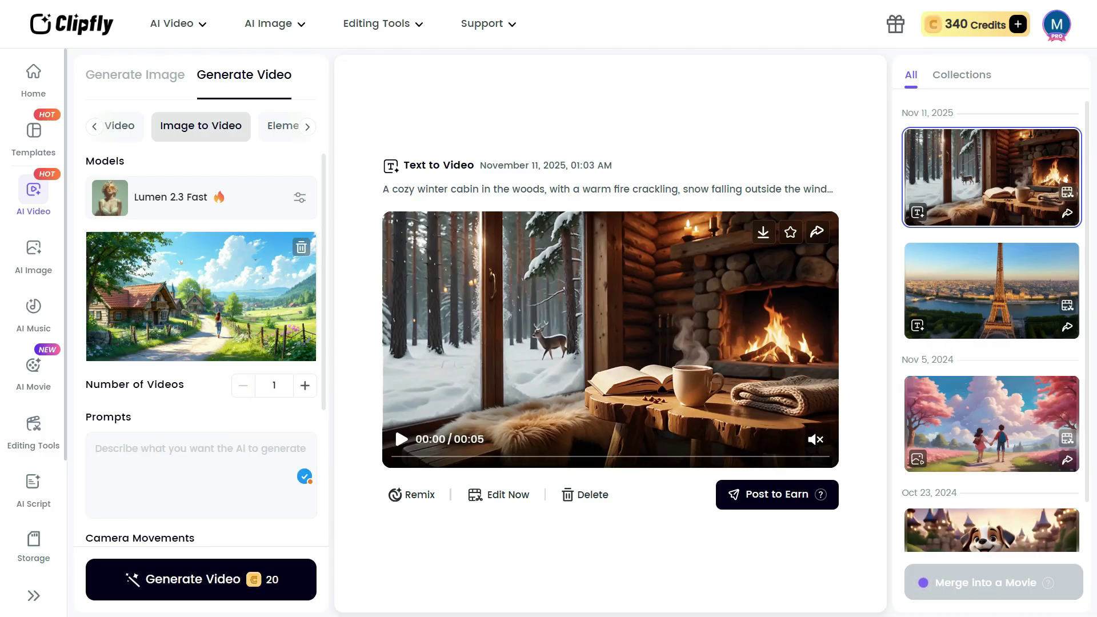
pyautogui.scroll(-4, 240, 449)
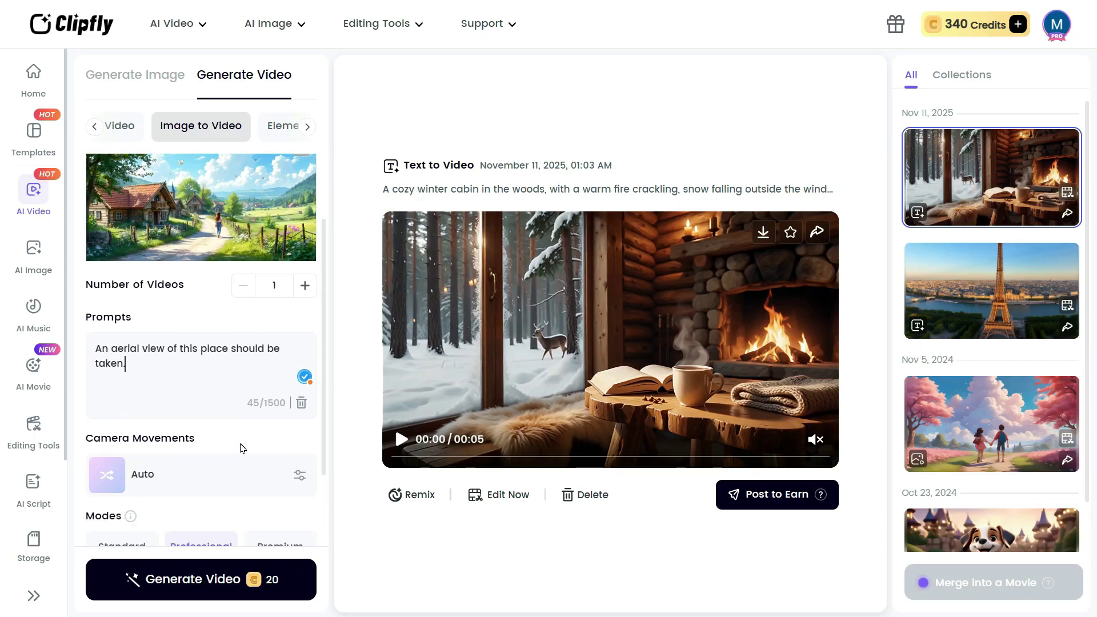
# Leave camera movement on Auto and the style on Original for the 20-credit Professional clip.
pyautogui.click(300, 369)
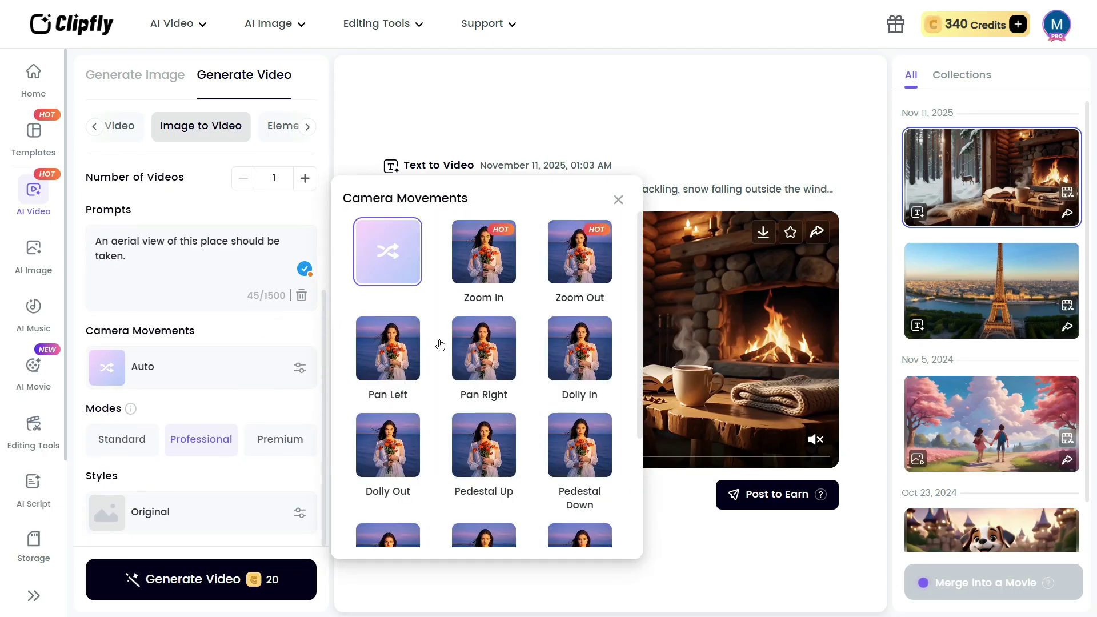
pyautogui.scroll(-1, 584, 430)
pyautogui.scroll(-2, 584, 430)
pyautogui.scroll(1, 584, 429)
pyautogui.scroll(-2, 584, 430)
pyautogui.scroll(3, 583, 502)
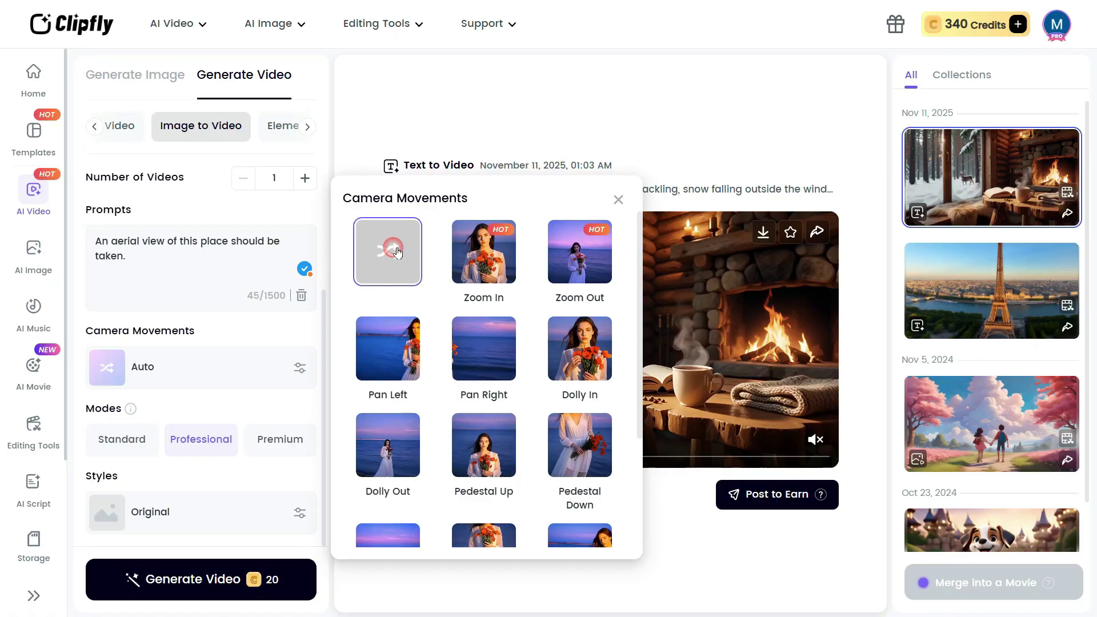
pyautogui.click(618, 199)
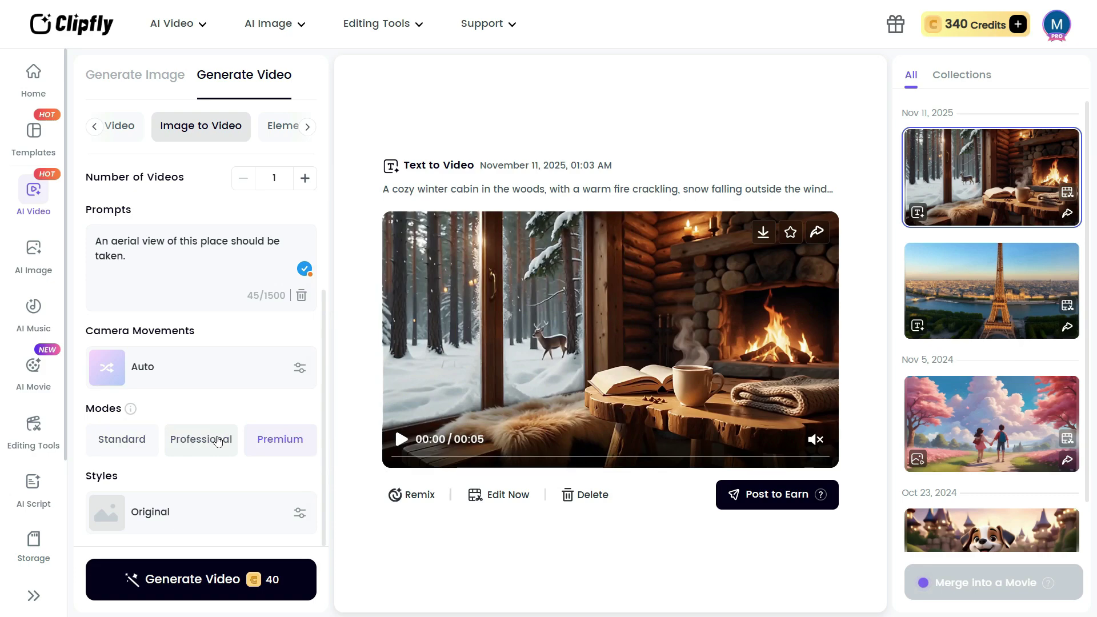
pyautogui.click(298, 512)
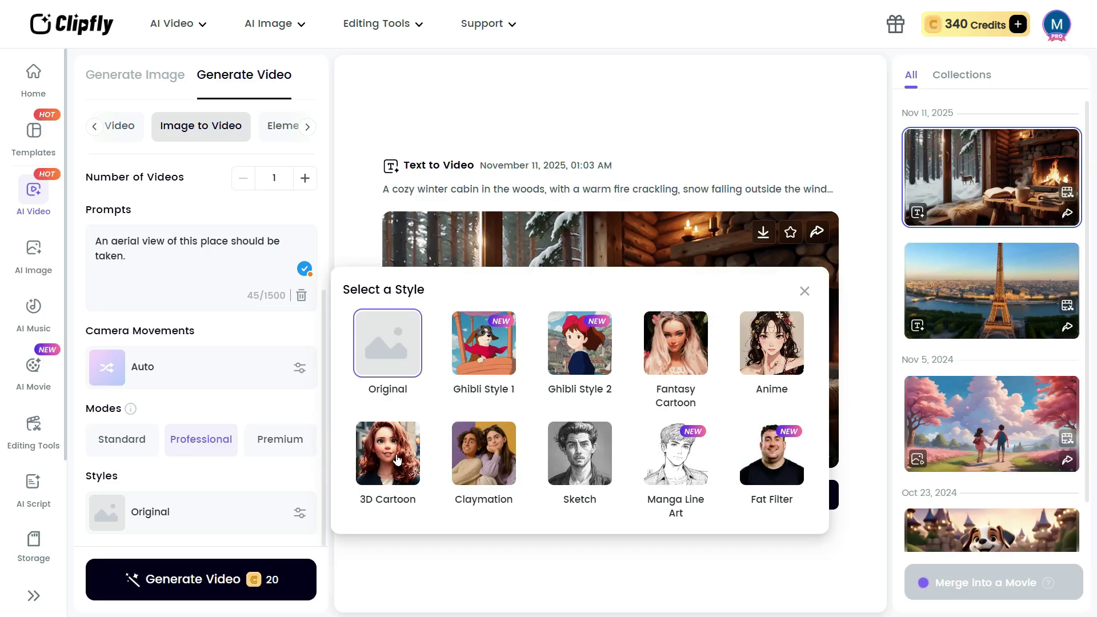
pyautogui.click(803, 292)
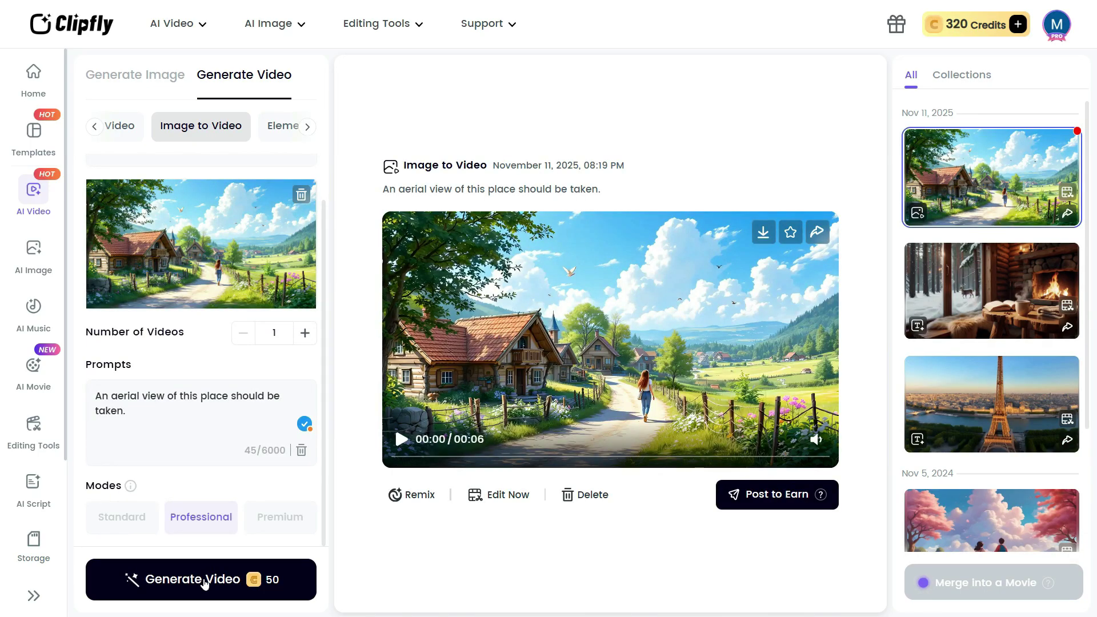
# Play the 6-second aerial village clip, exit full screen, and download it.
pyautogui.click(402, 438)
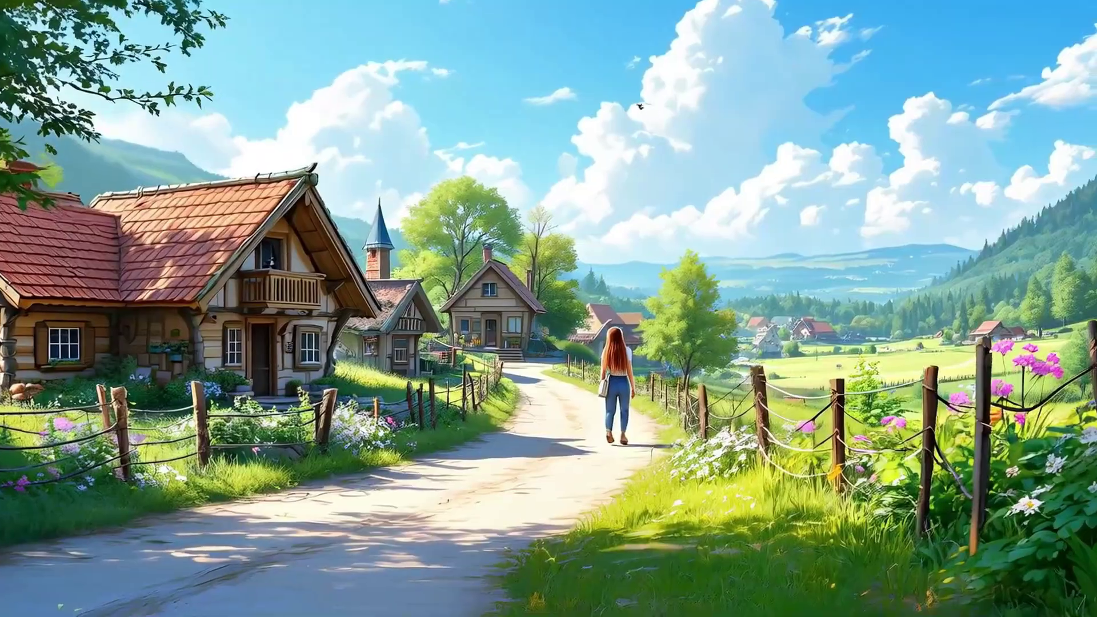
pyautogui.press('Escape')
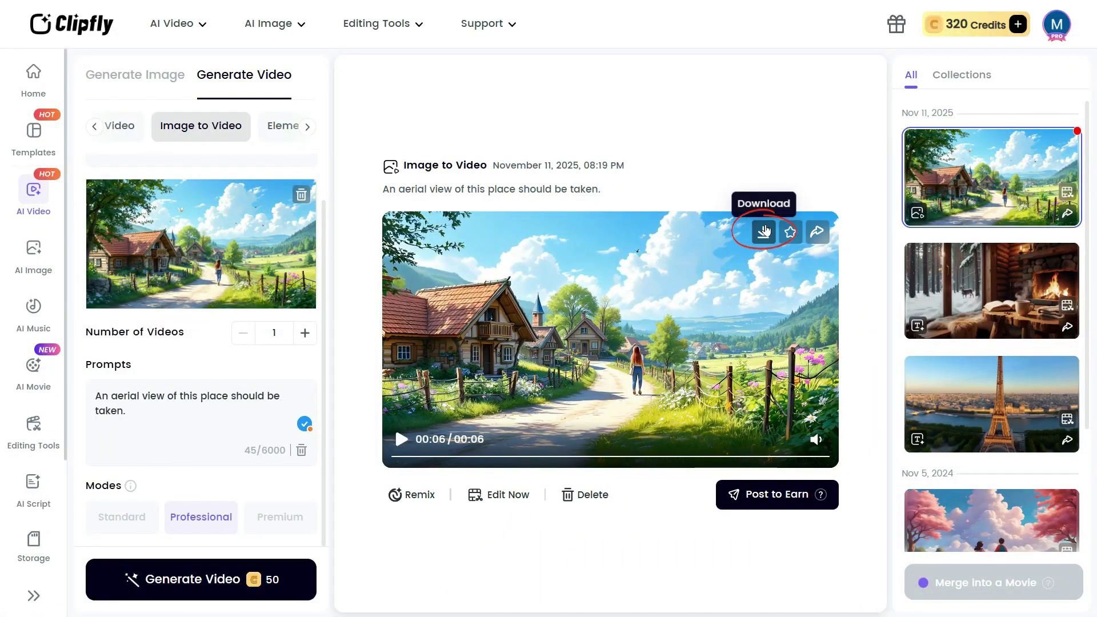
pyautogui.click(763, 231)
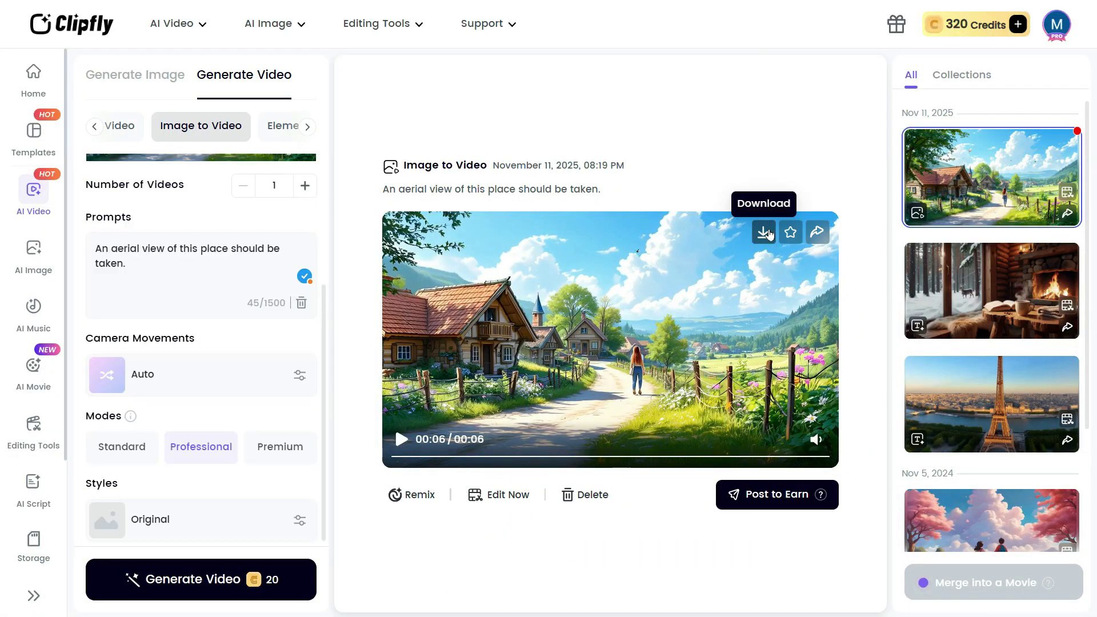
pyautogui.scroll(4, 249, 273)
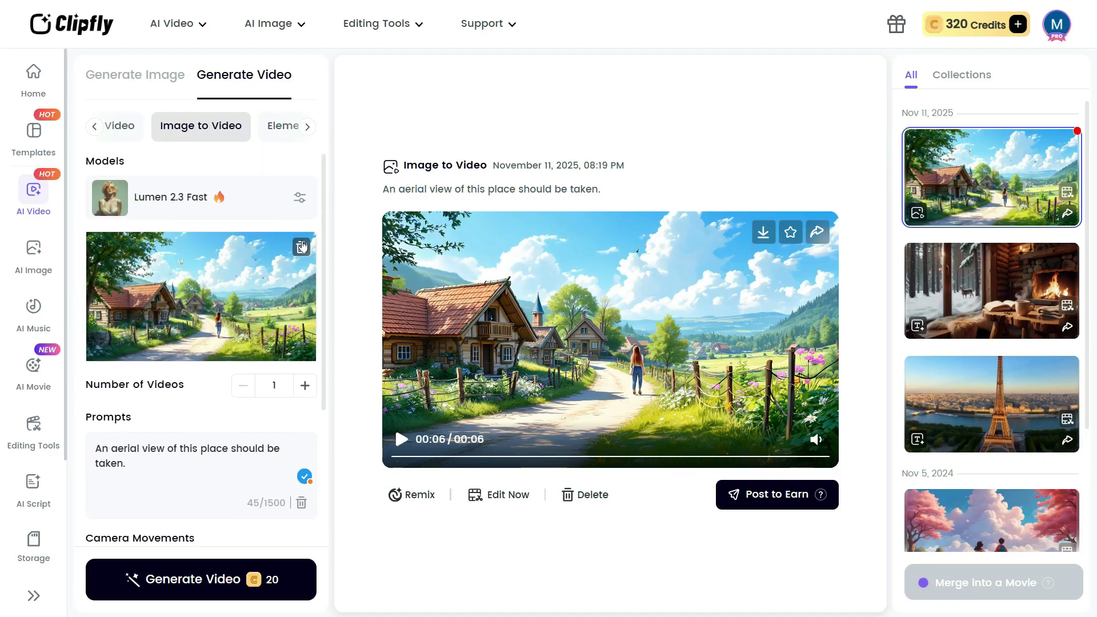
# Replace the village image with the woman-on-a-street photo and select the Kling 2.5 Turbo model.
pyautogui.click(301, 246)
pyautogui.click(238, 278)
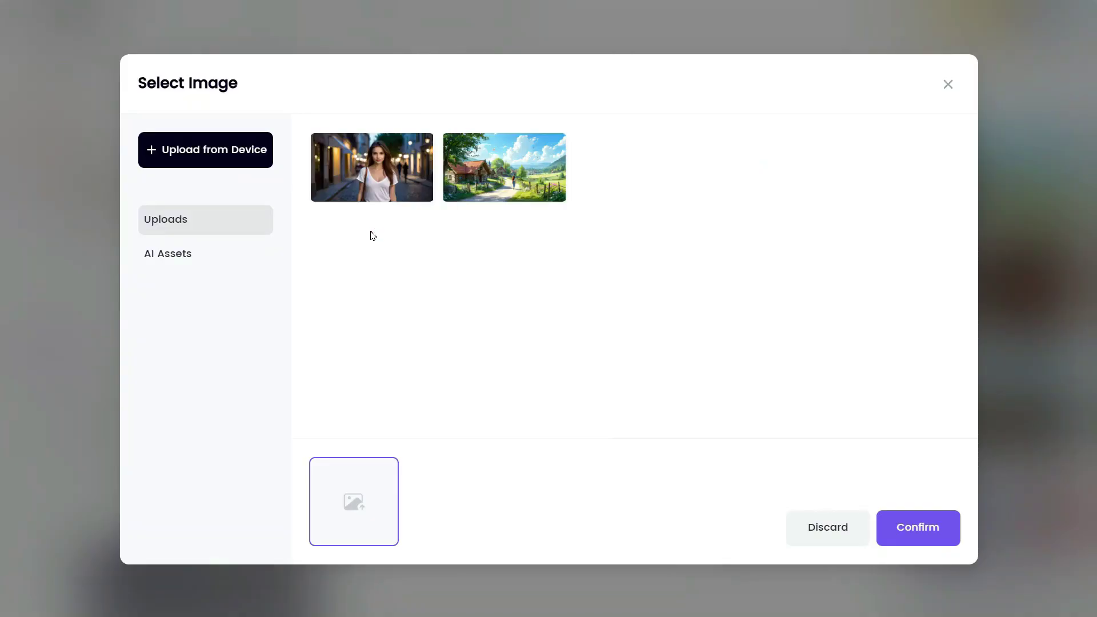
pyautogui.click(389, 164)
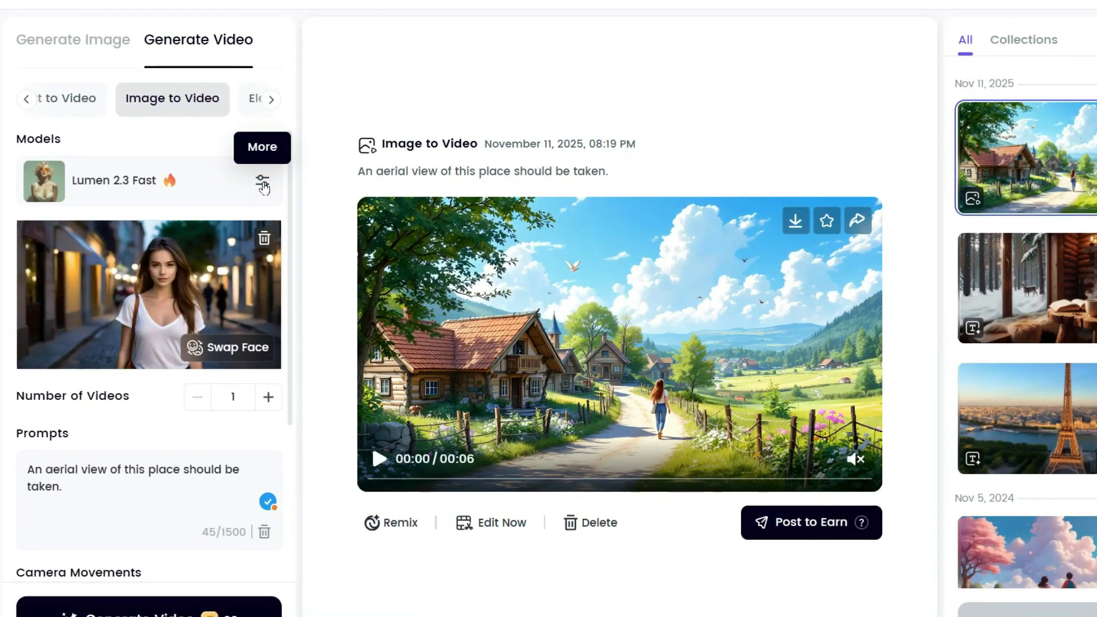
pyautogui.click(262, 184)
pyautogui.scroll(-2, 568, 309)
pyautogui.scroll(2, 514, 348)
pyautogui.click(437, 391)
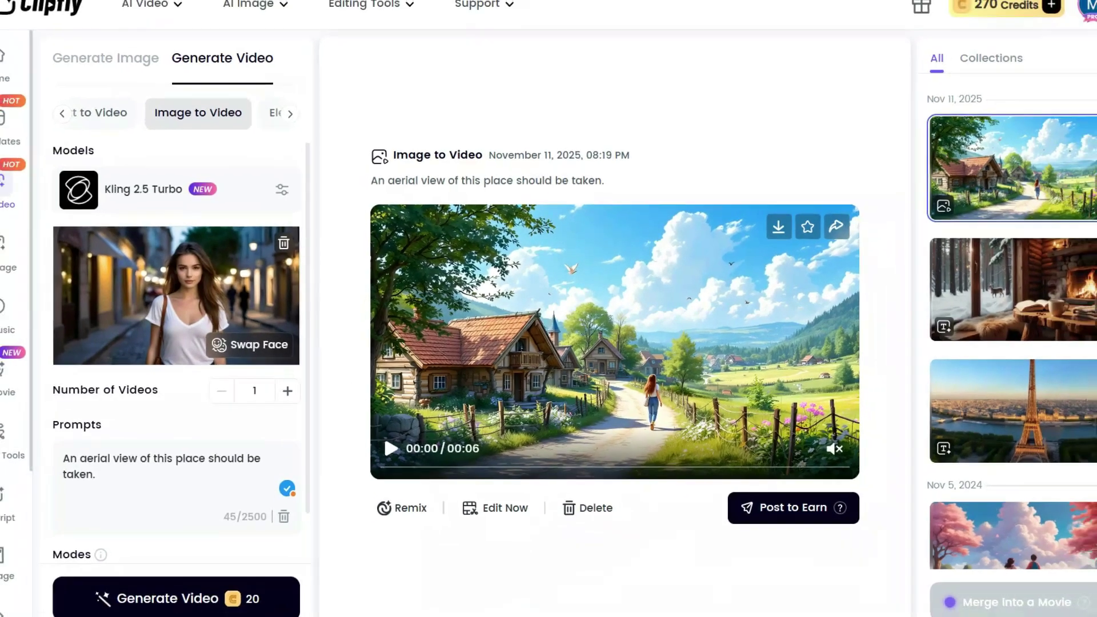
# Change the prompt to 'The woman turns backward, and walk' and generate the video.
pyautogui.moveTo(63, 485); pyautogui.dragTo(24, 470)
pyautogui.write('The woman turns backward, and walk.')
pyautogui.scroll(-1, 179, 487)
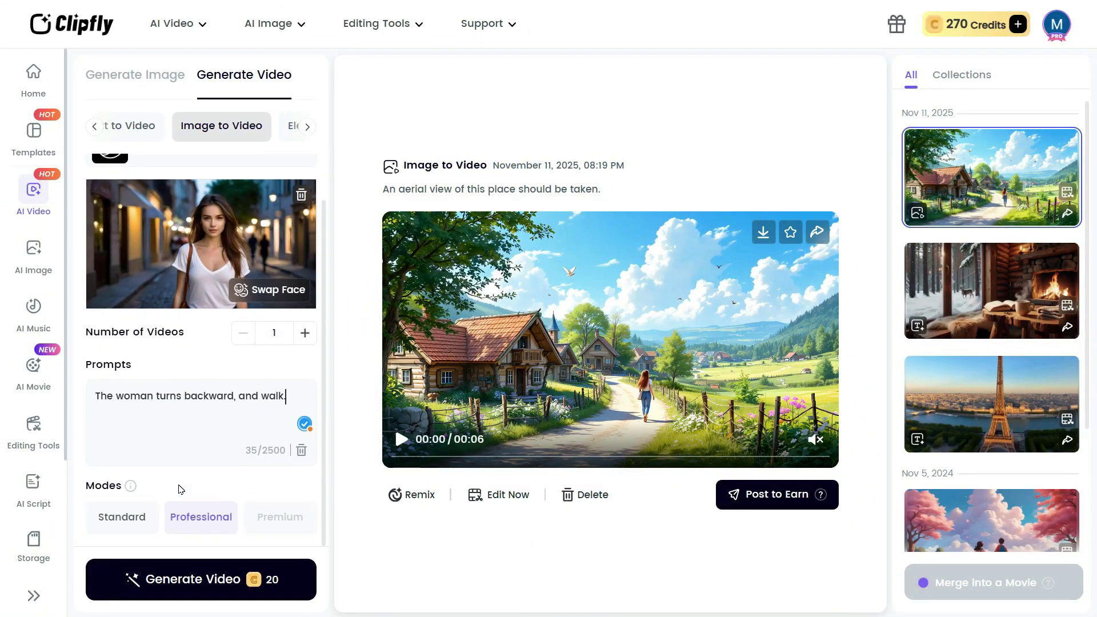
pyautogui.click(211, 578)
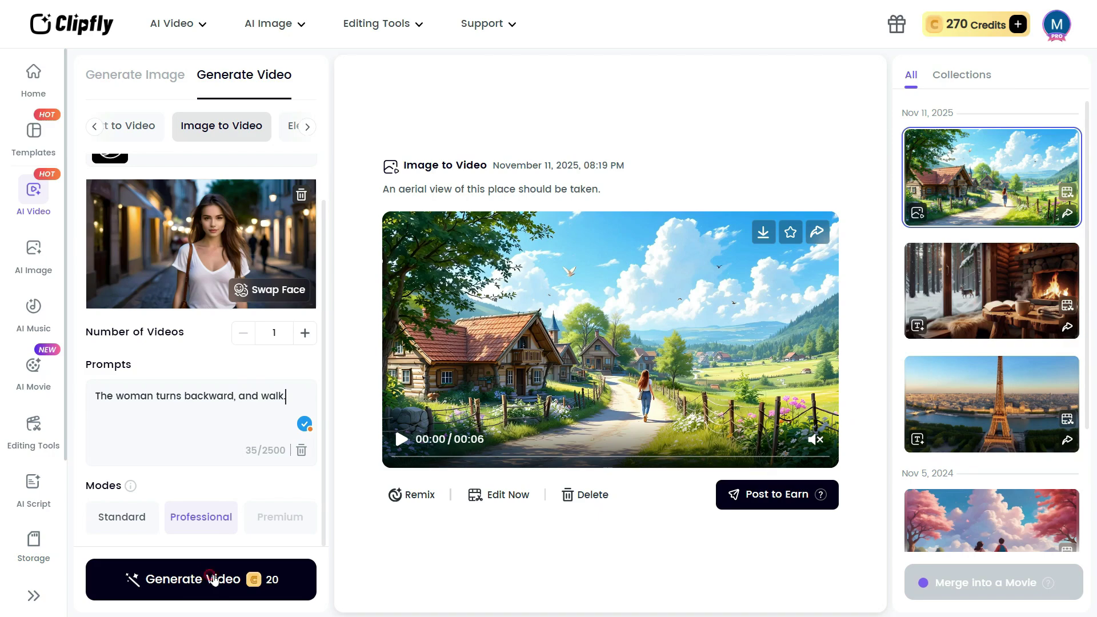